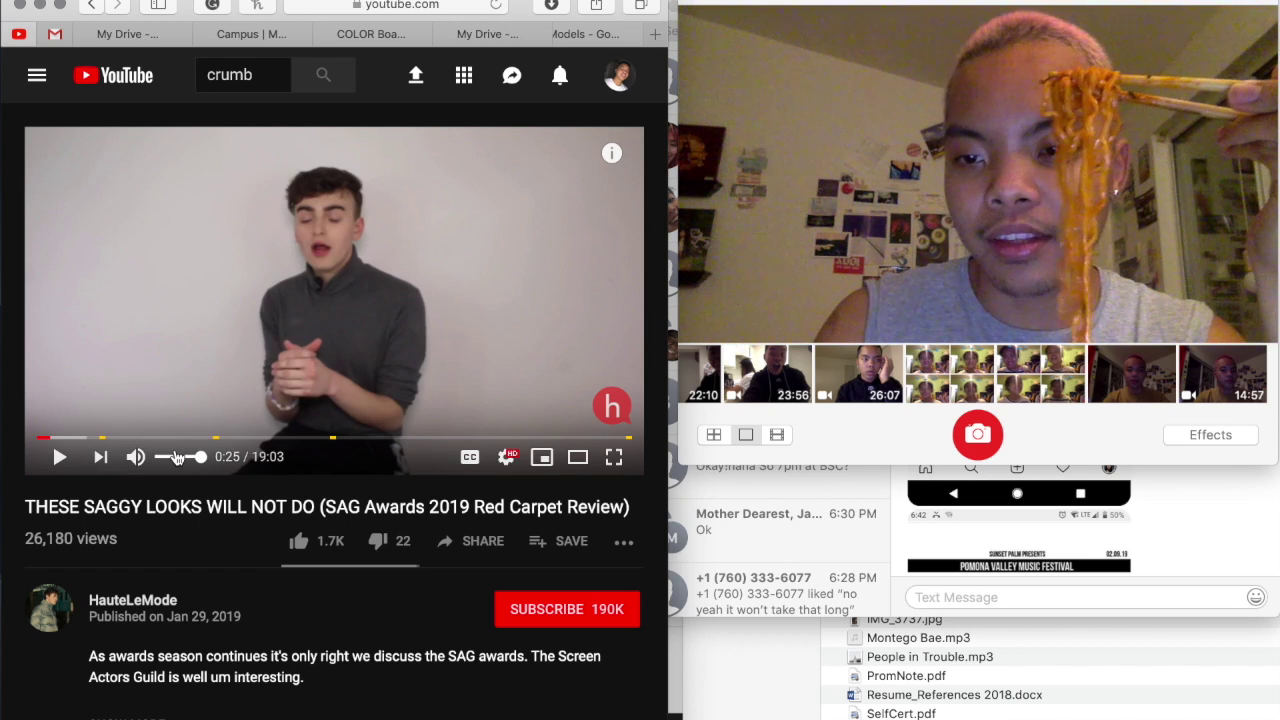
# Step: Play the SAG Awards review video, lower the volume twice, and pause at 1:13
pyautogui.click(168, 308)
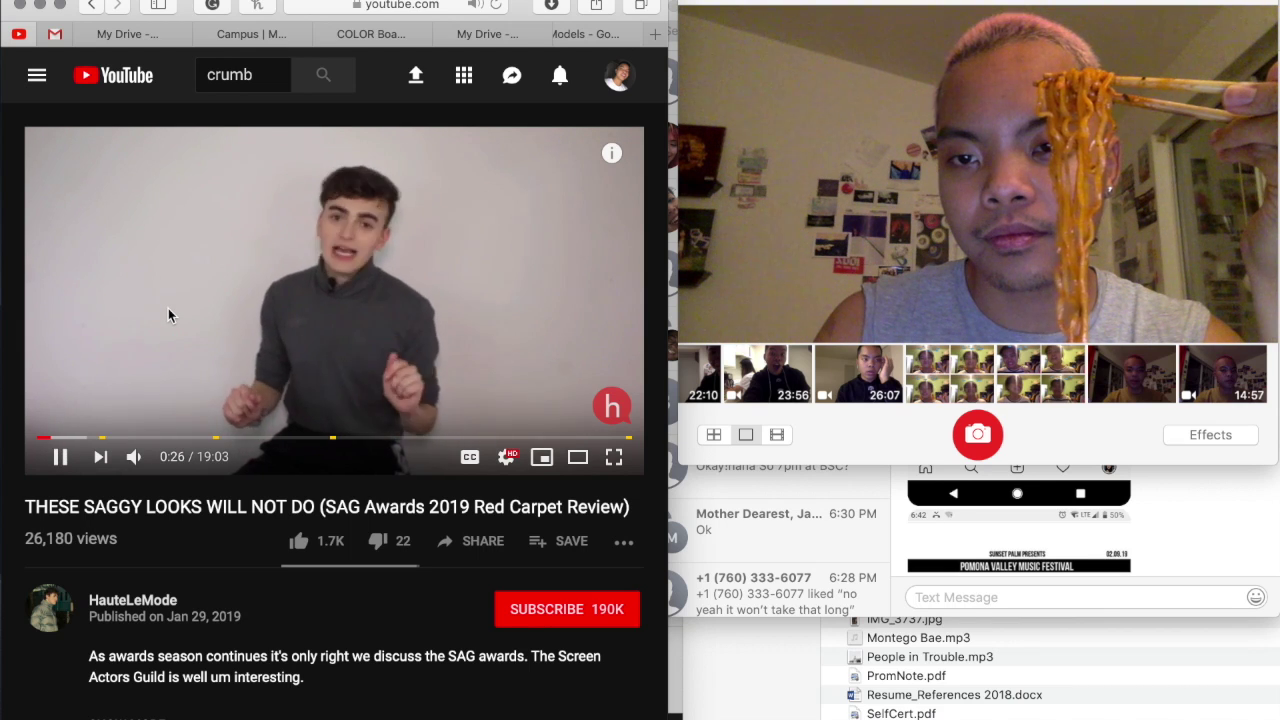
pyautogui.press('XF86AudioLowerVolume')
pyautogui.press('XF86AudioLowerVolume')
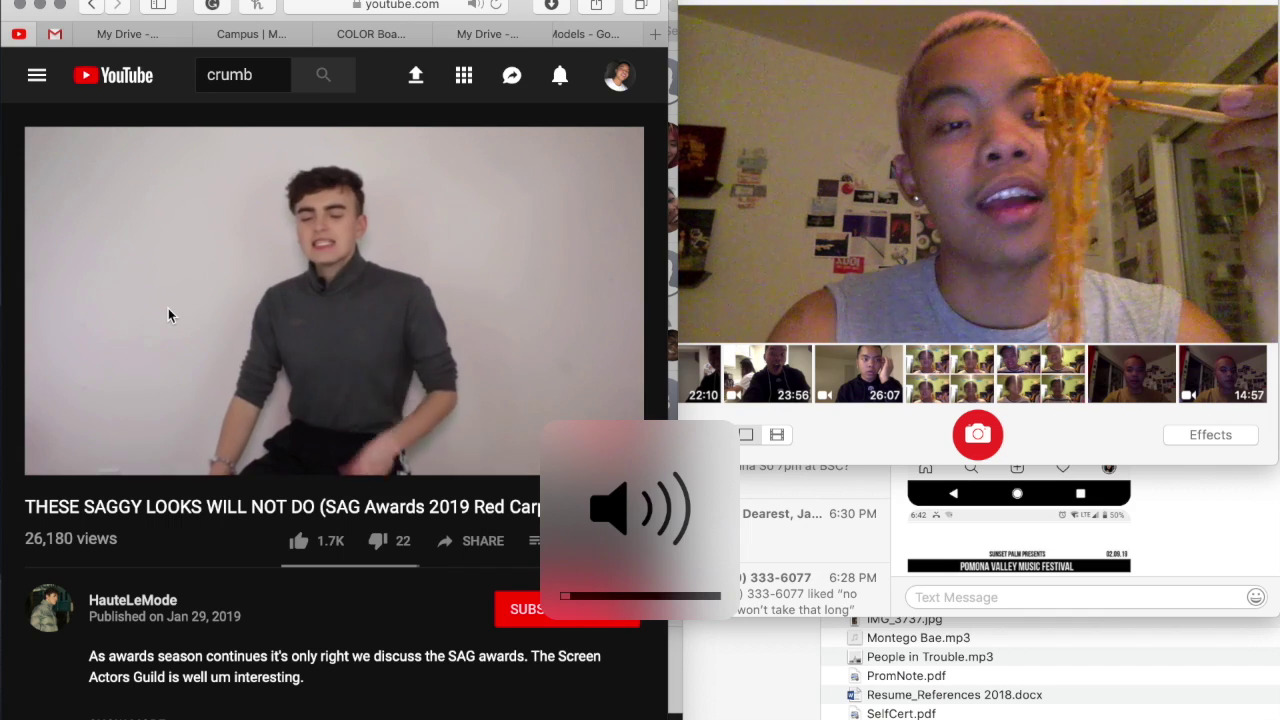
pyautogui.press('XF86AudioLowerVolume')
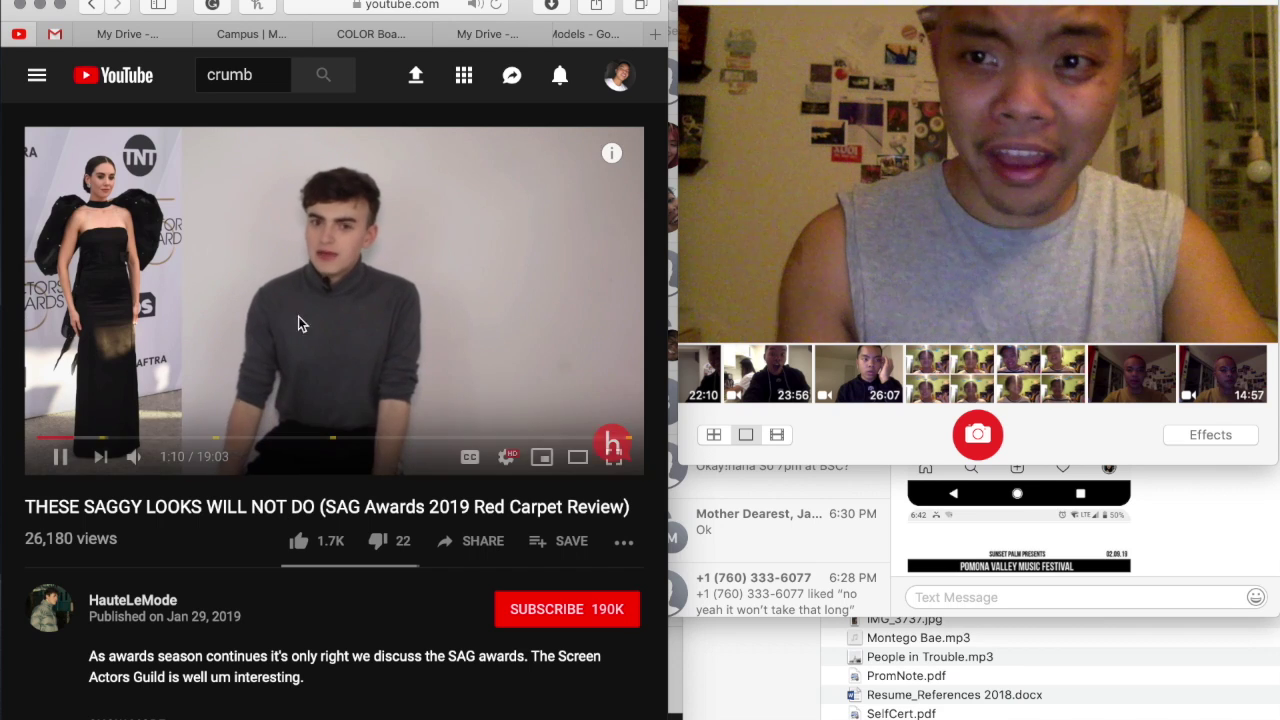
pyautogui.moveTo(330, 300)
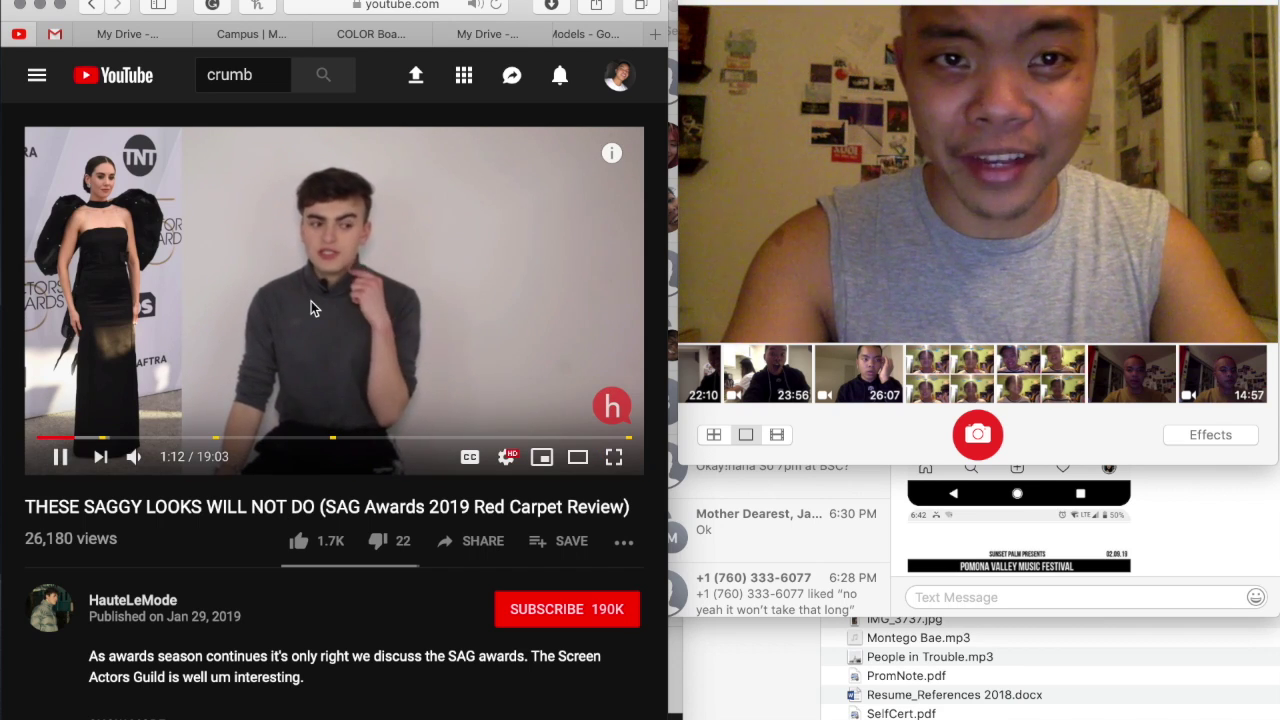
pyautogui.click(307, 287)
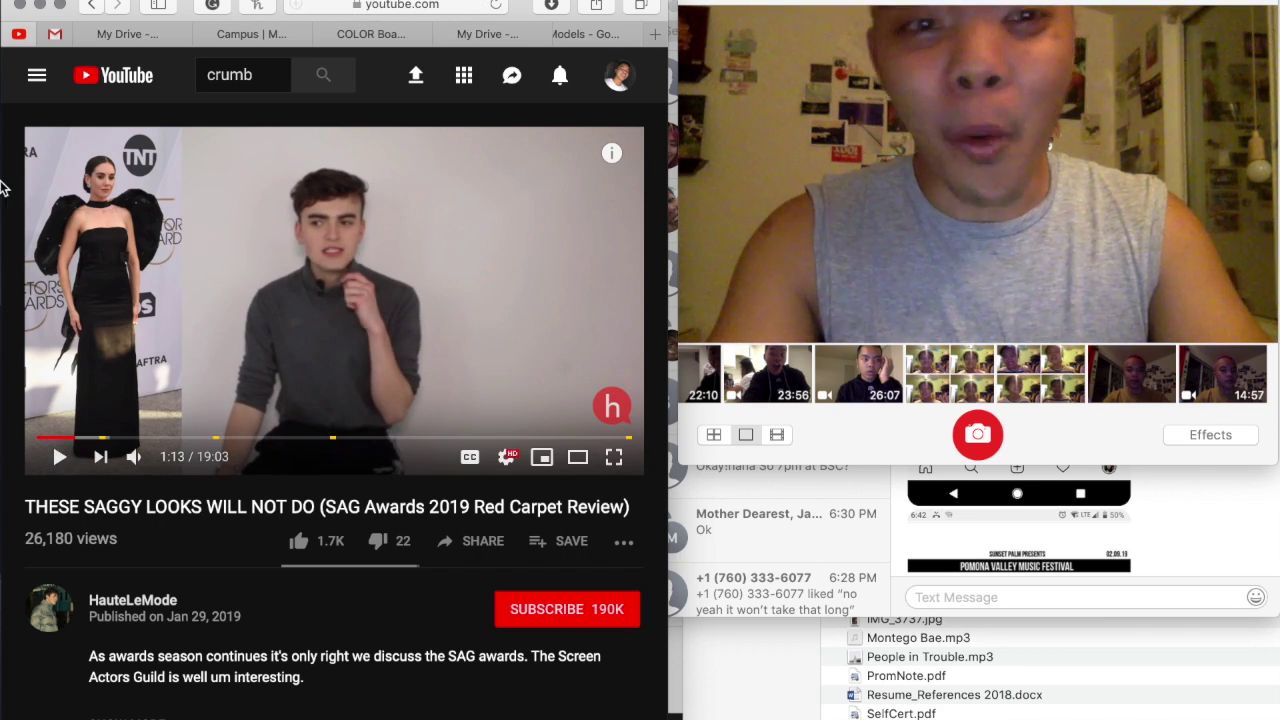
pyautogui.moveTo(3, 162)
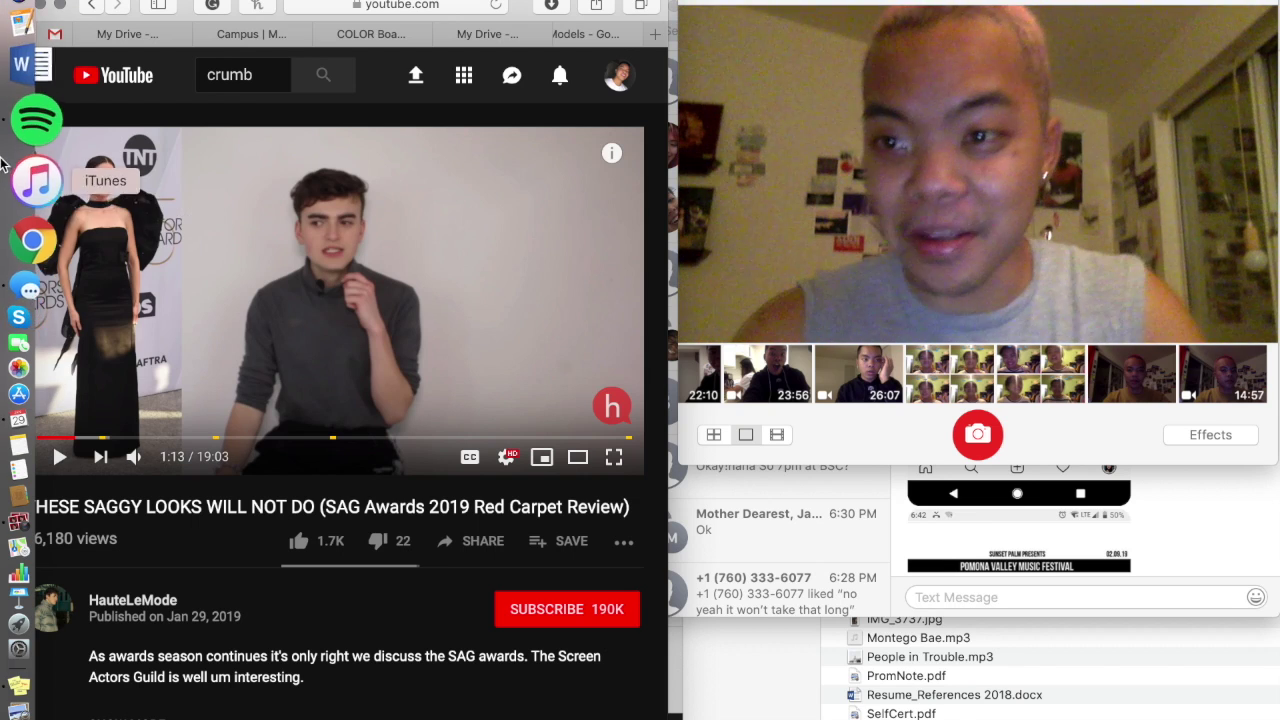
# Step: Play KAYTRANADA's NOTHIN LIKE U (INSTRUMENTAL) in a narrowed Spotify window beside the webcam, with volume lowered
pyautogui.click(36, 121)
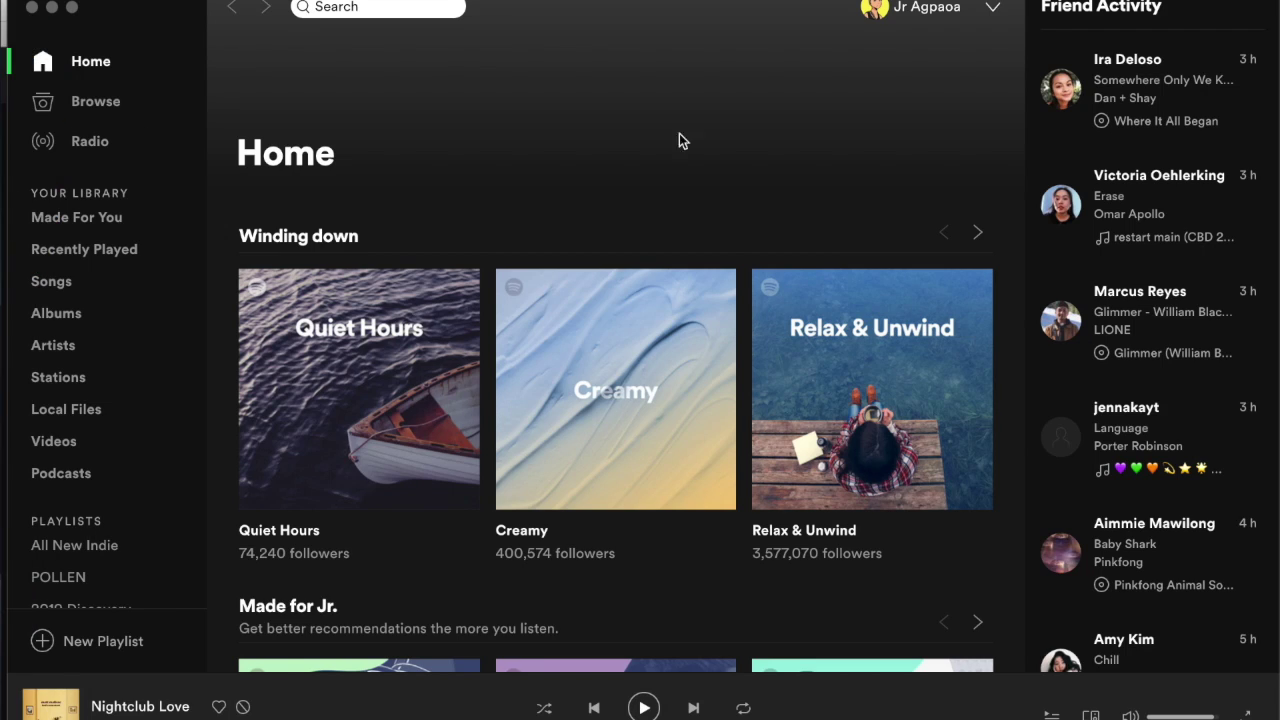
pyautogui.moveTo(1275, 100); pyautogui.dragTo(900, 100)
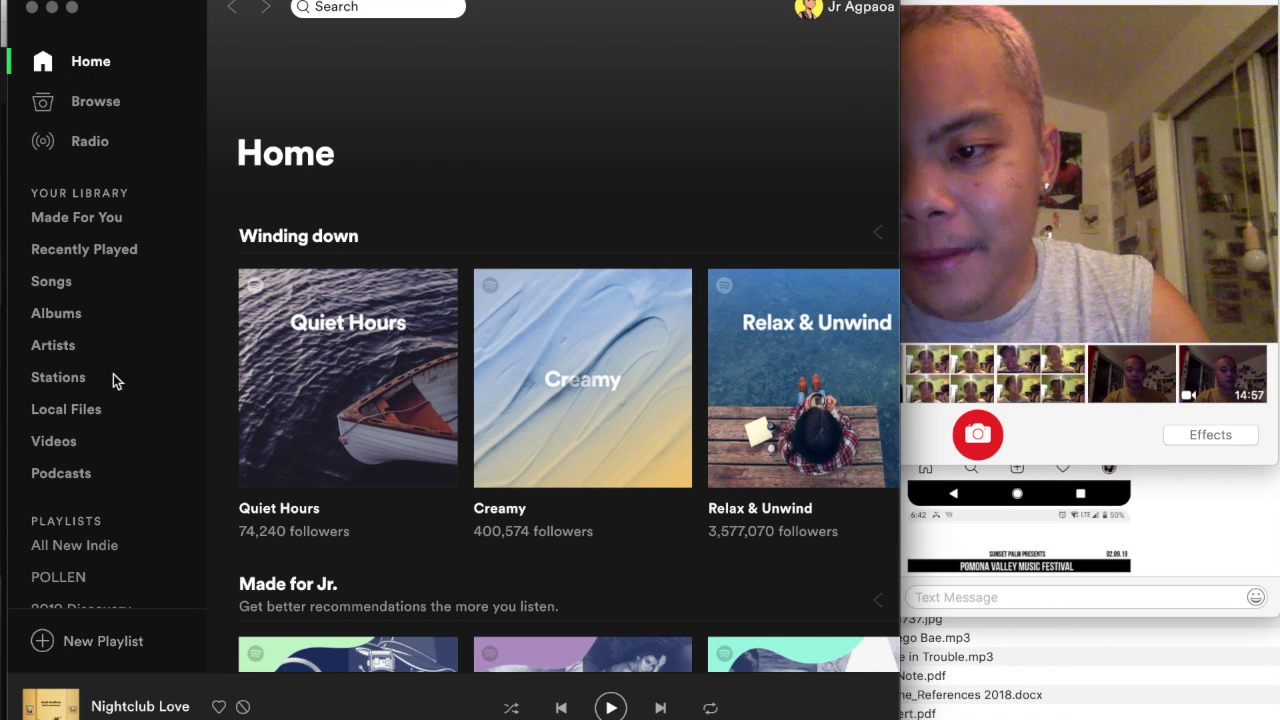
pyautogui.scroll(-3, 300, 420)
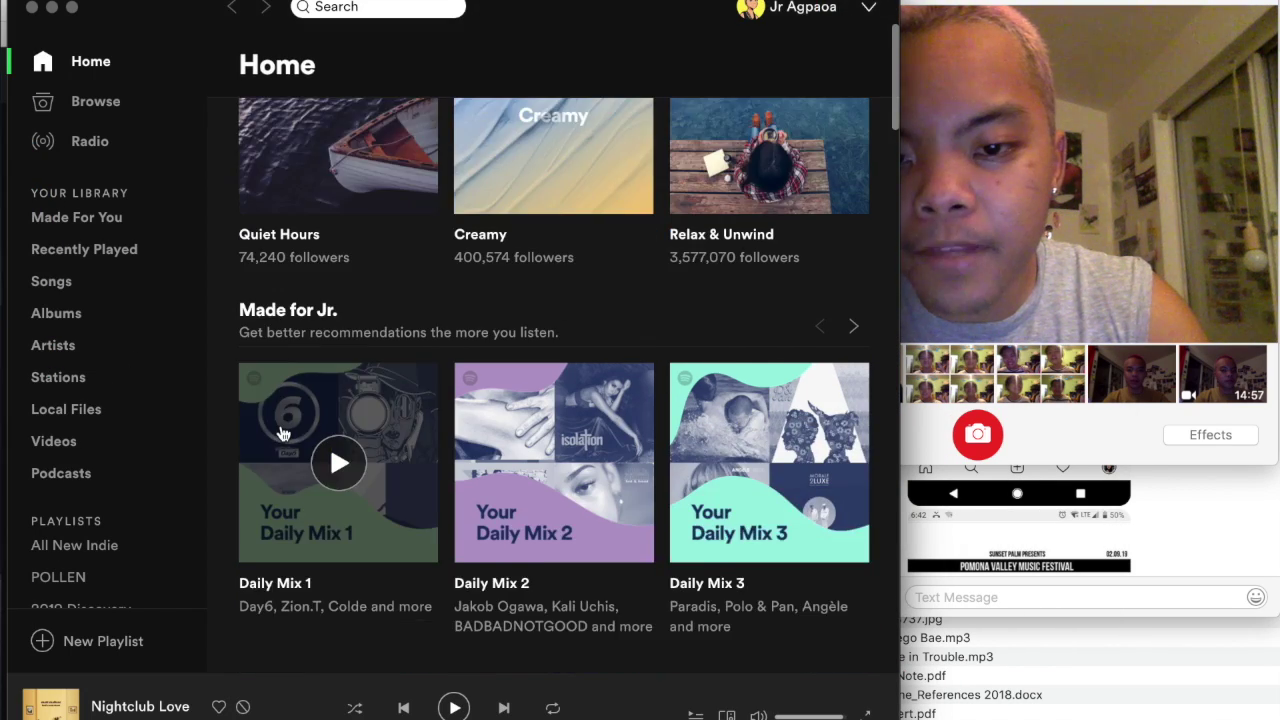
pyautogui.scroll(-3, 300, 420)
pyautogui.scroll(-3, 283, 430)
pyautogui.scroll(-5, 283, 430)
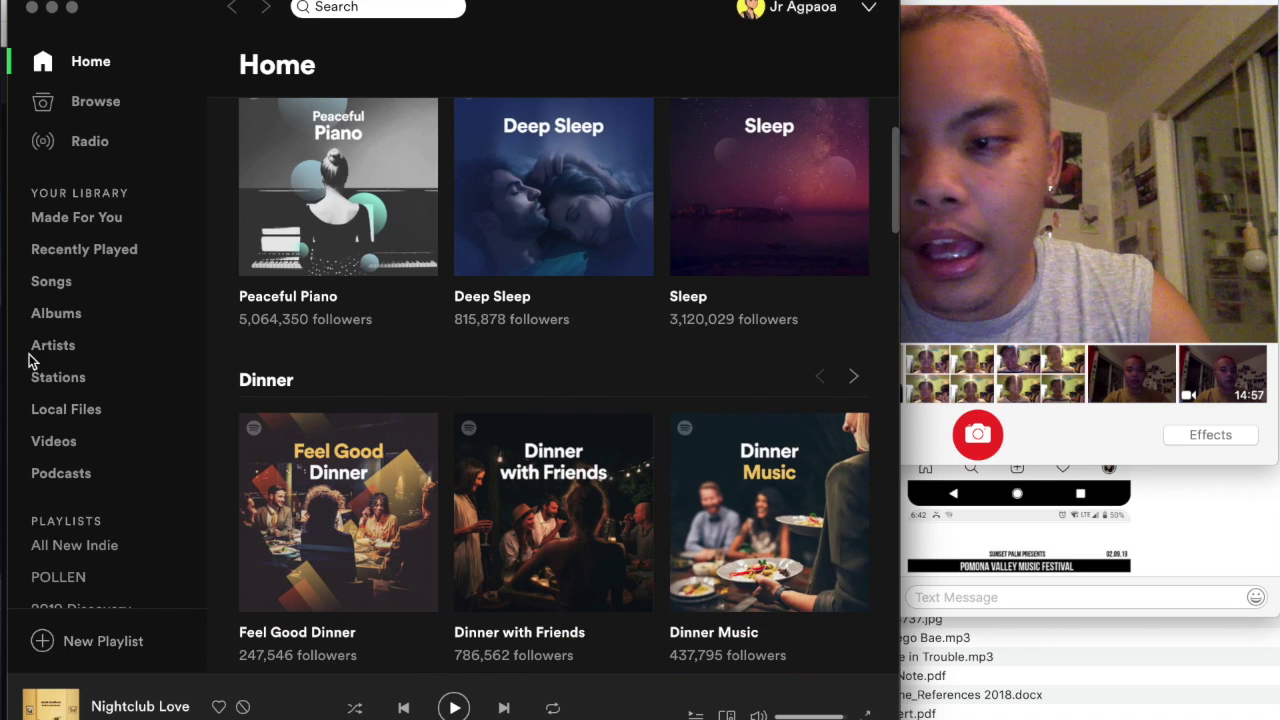
pyautogui.click(323, 7)
pyautogui.write('kay')
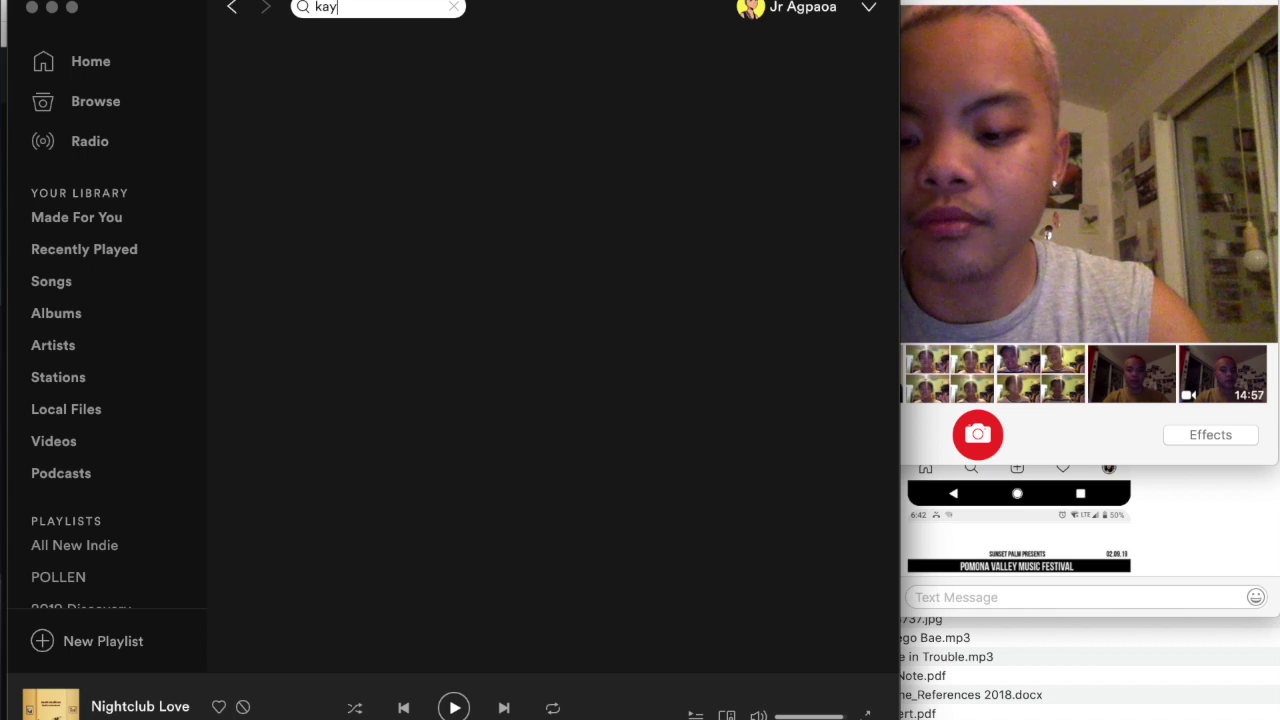
pyautogui.write('tr')
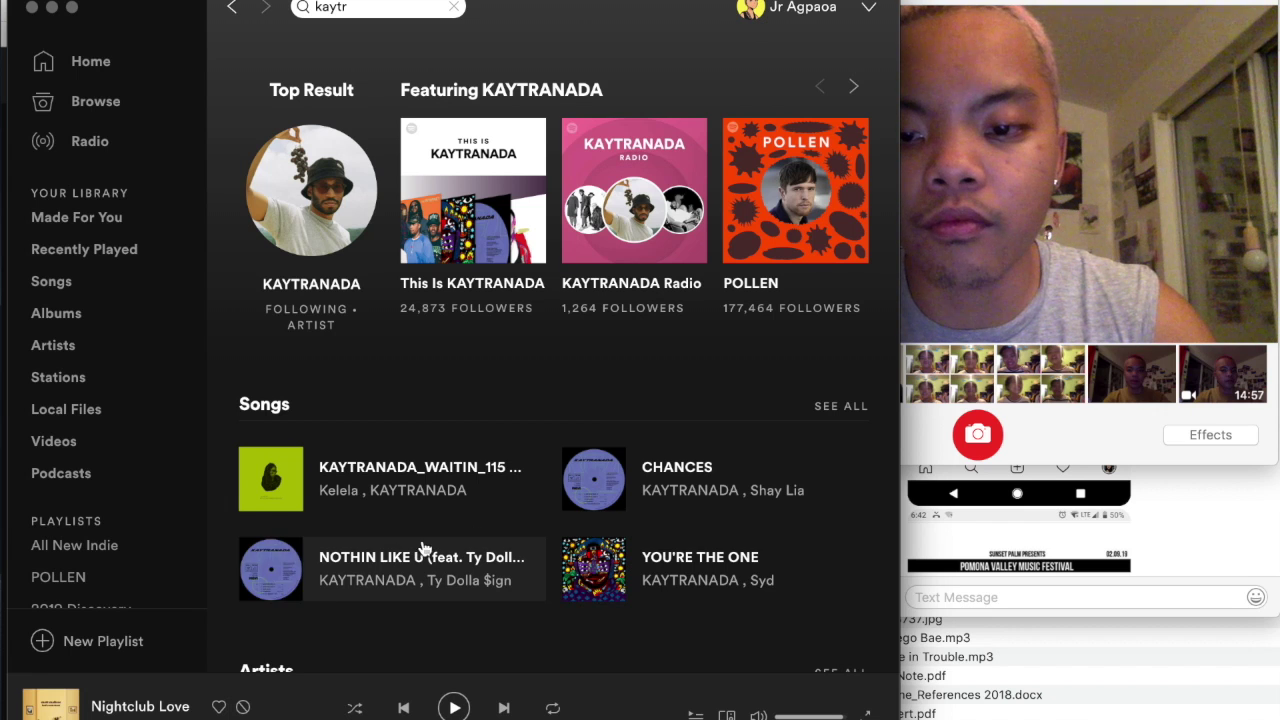
pyautogui.click(422, 556)
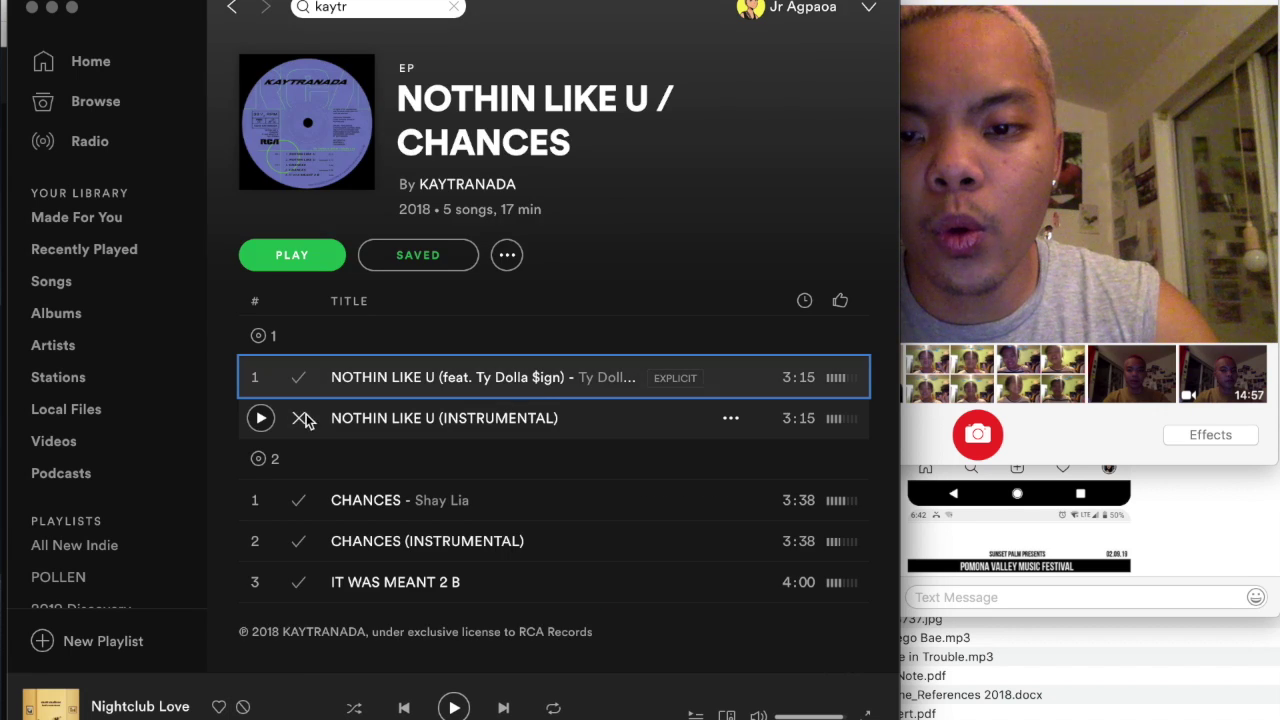
pyautogui.click(260, 418)
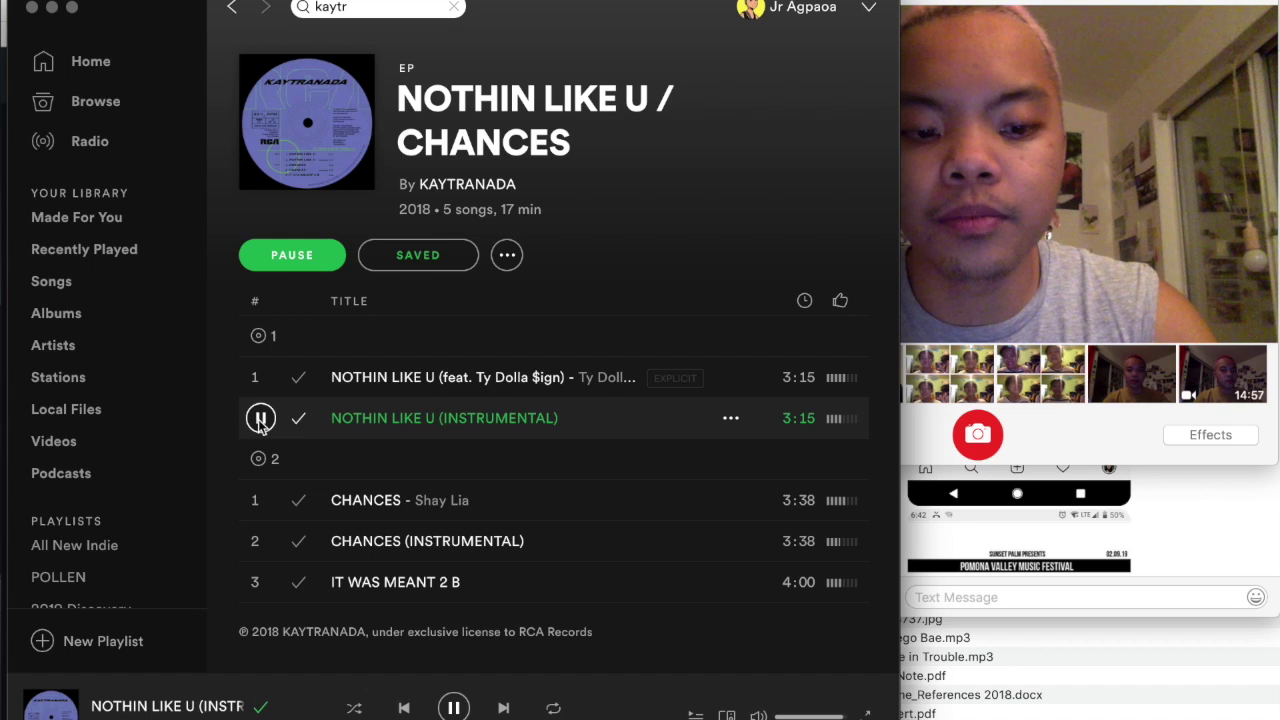
pyautogui.press('XF86AudioLowerVolume')
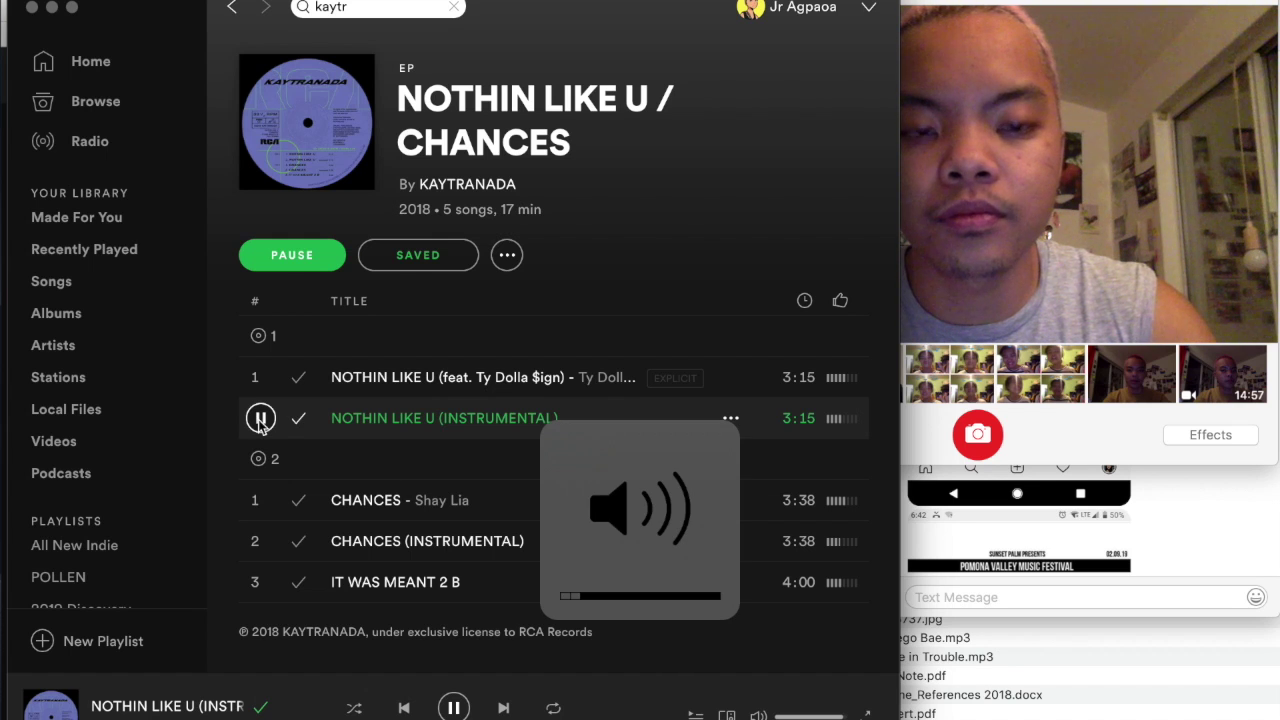
pyautogui.moveTo(1230, 4); pyautogui.dragTo(1010, 4)
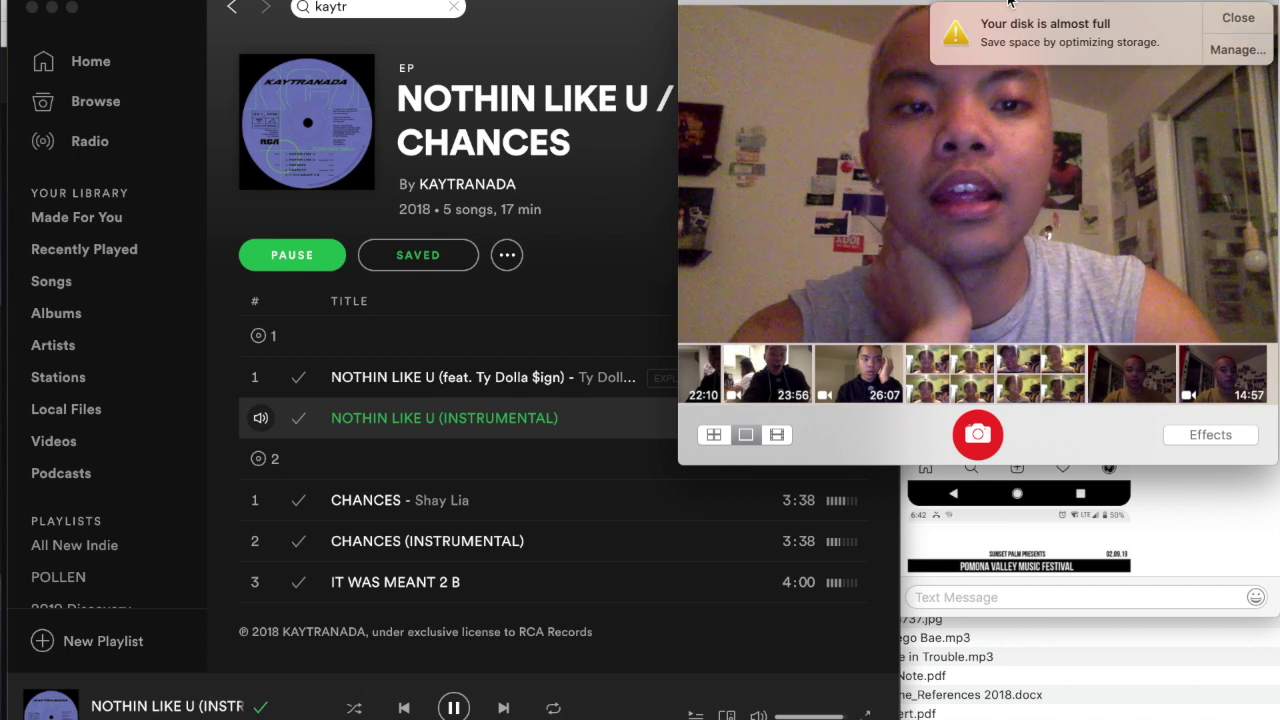
# Step: Close the 'Your disk is almost full' notification
pyautogui.click(1222, 18)
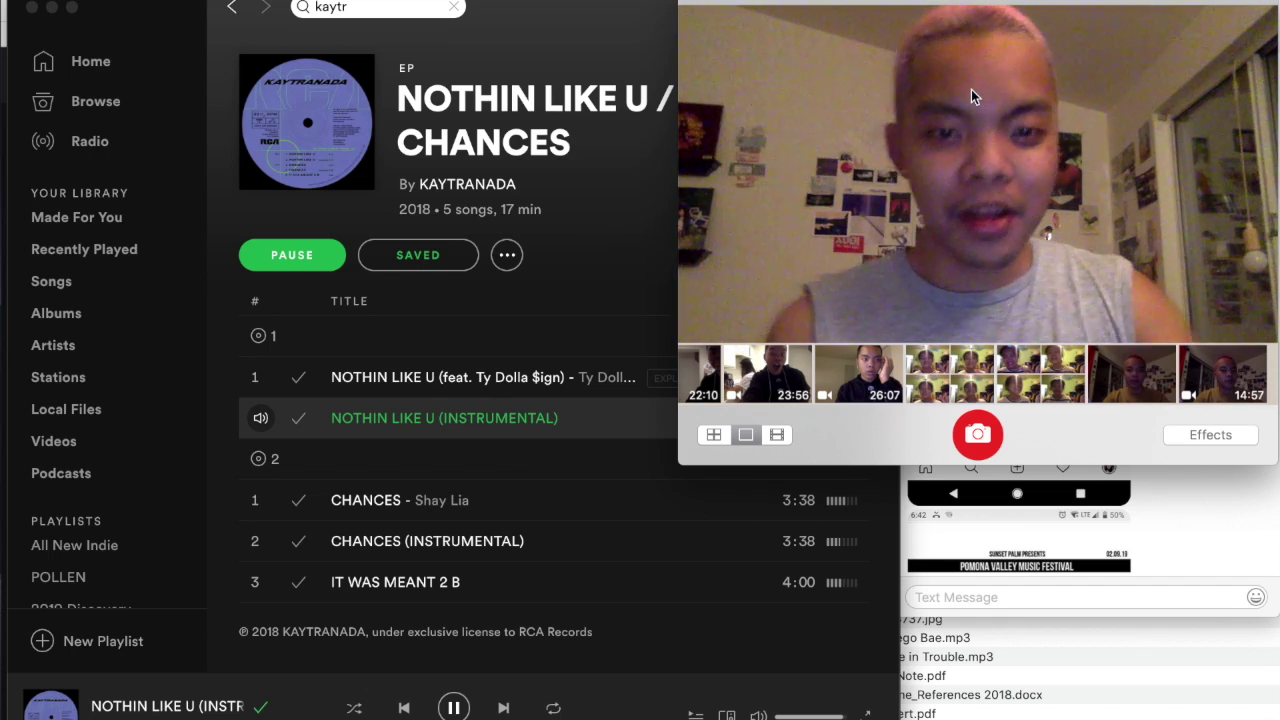
# Step: Switch back to Safari to view the Models spreadsheet, then go to Google Drive's My Drive
pyautogui.press('super+Tab')
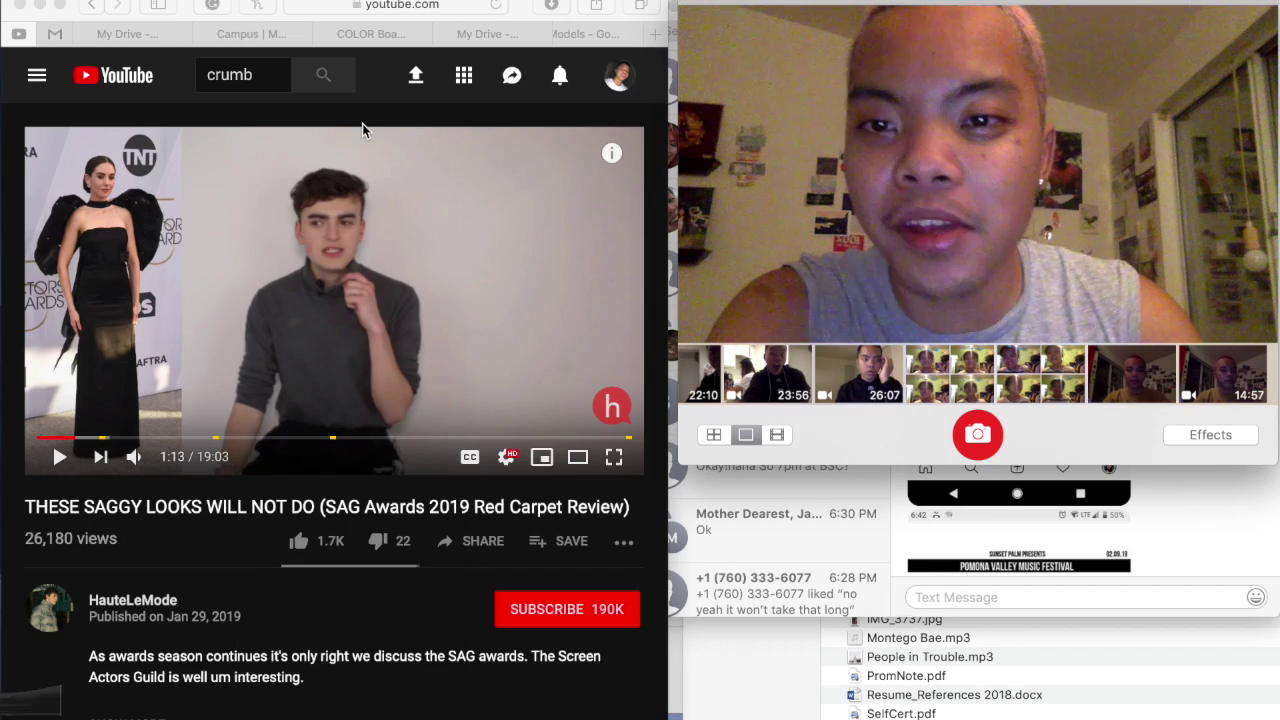
pyautogui.click(577, 47)
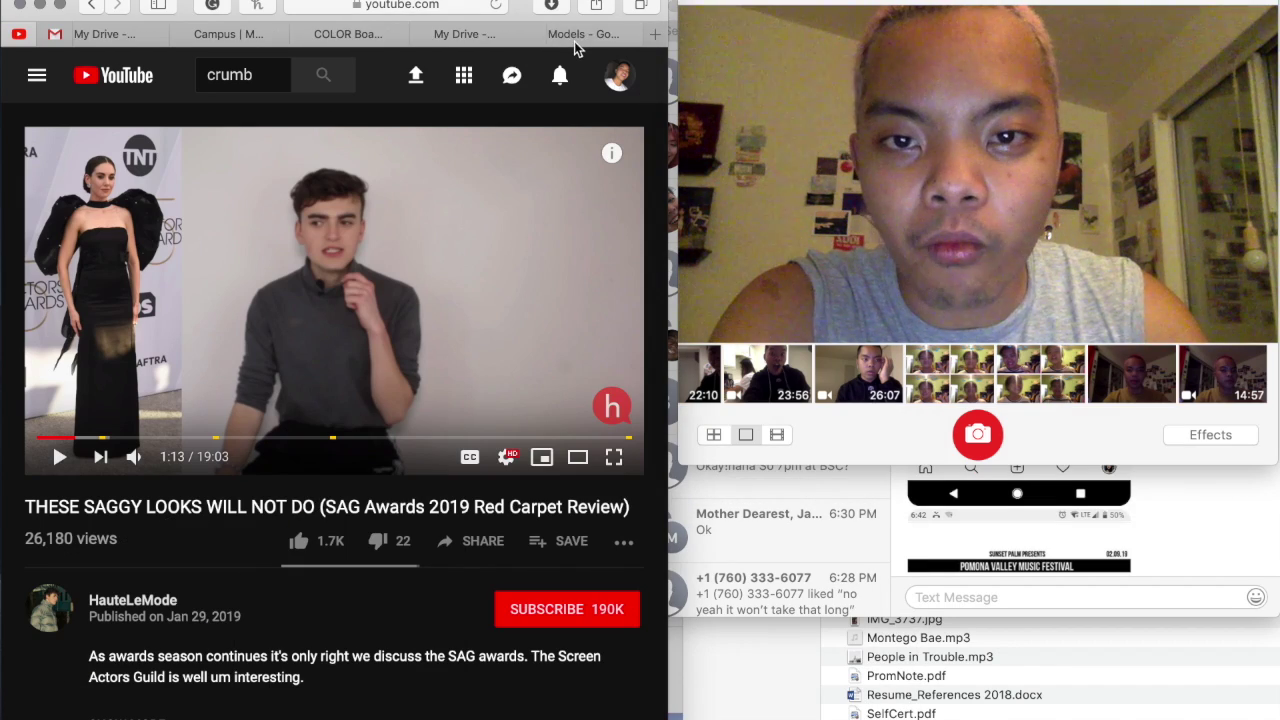
pyautogui.click(583, 34)
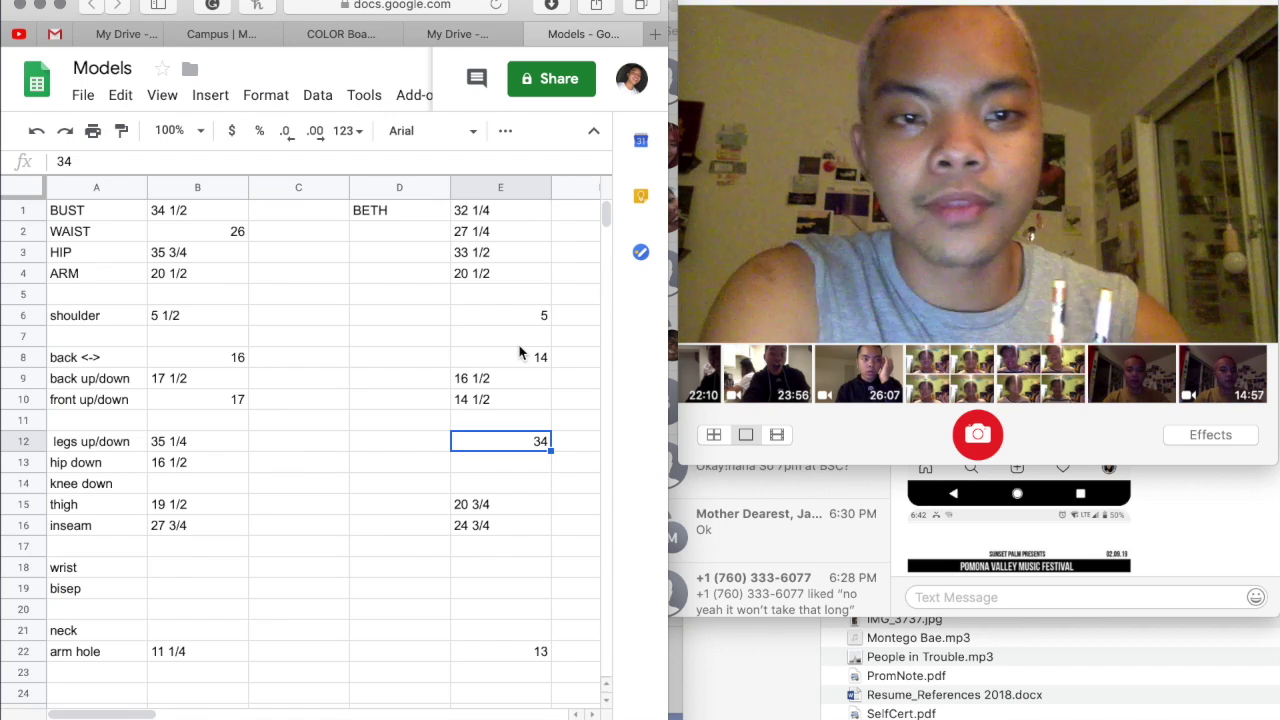
pyautogui.click(445, 34)
# Step: Open Outlook from Favourites and read the Provost's student-information email and the registrar's Wait list email
pyautogui.click(437, 5)
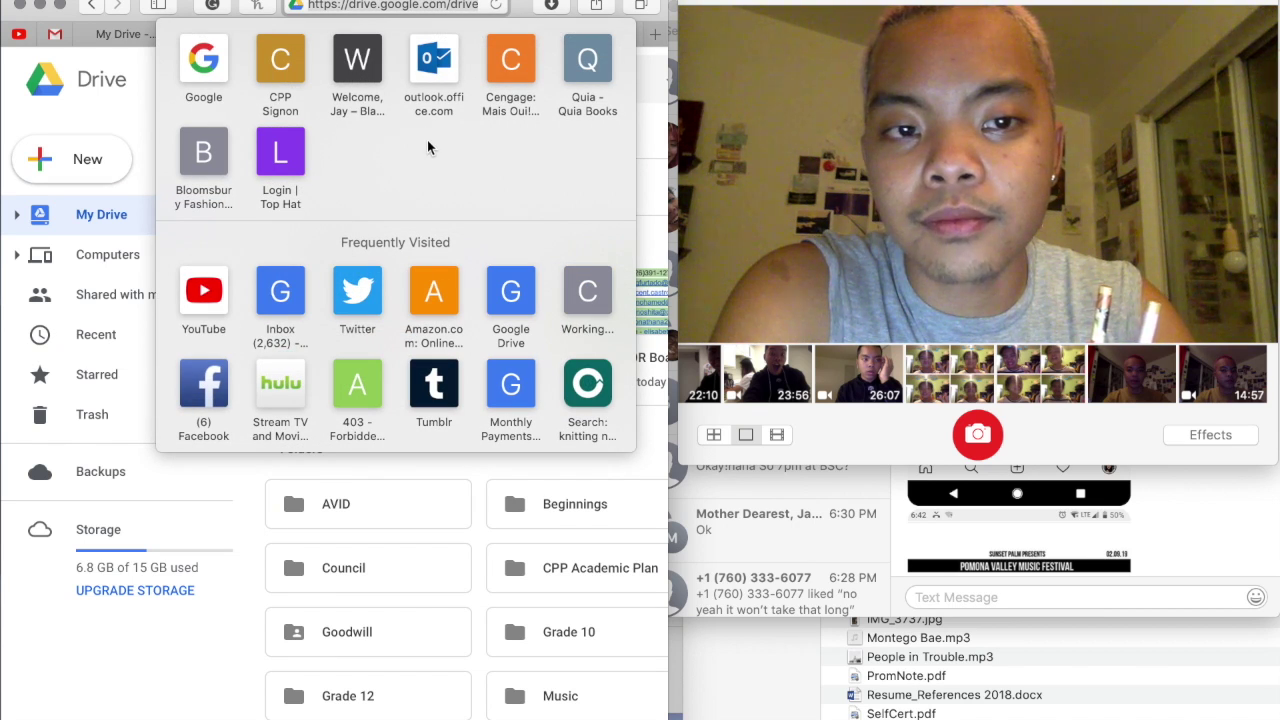
pyautogui.click(434, 65)
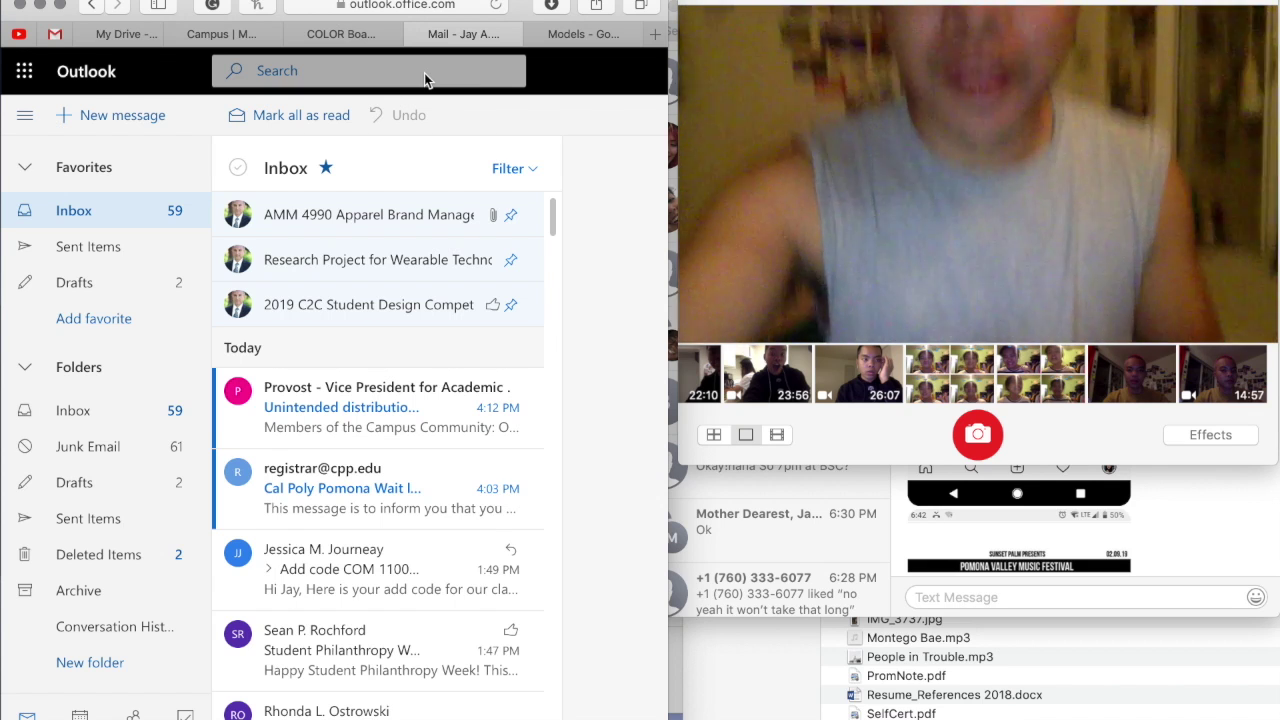
pyautogui.moveTo(380, 488)
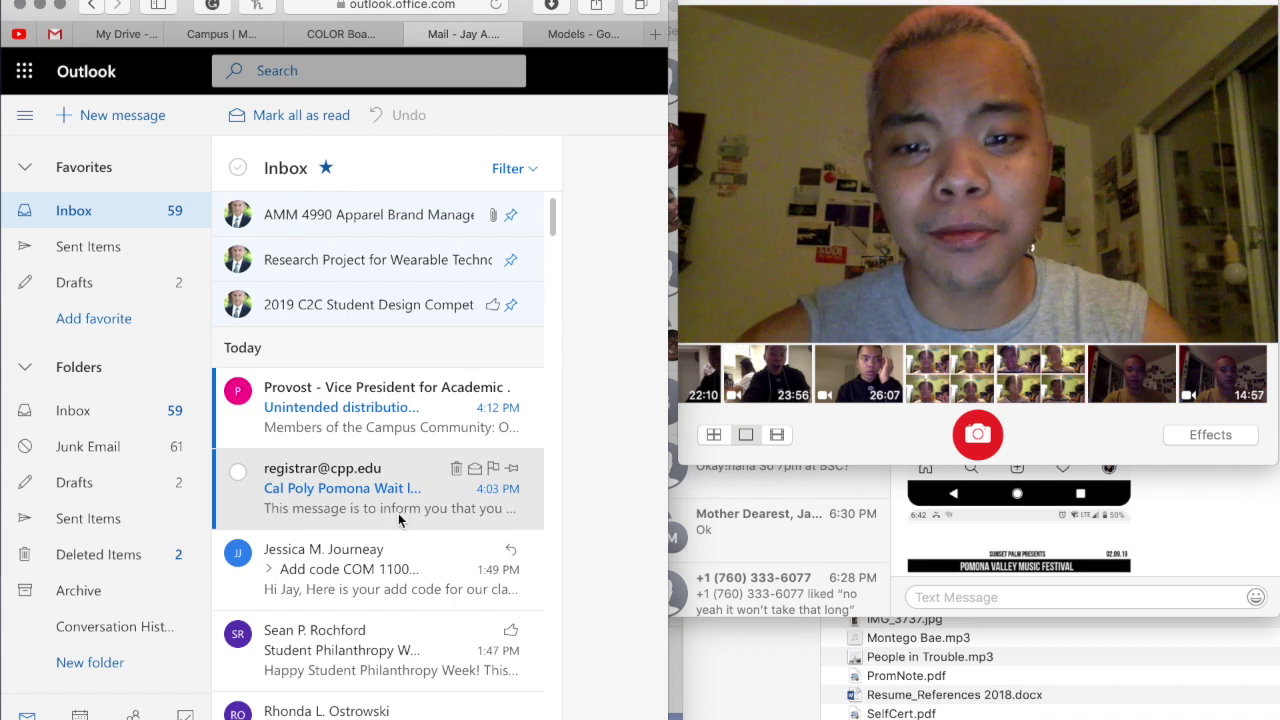
pyautogui.click(412, 470)
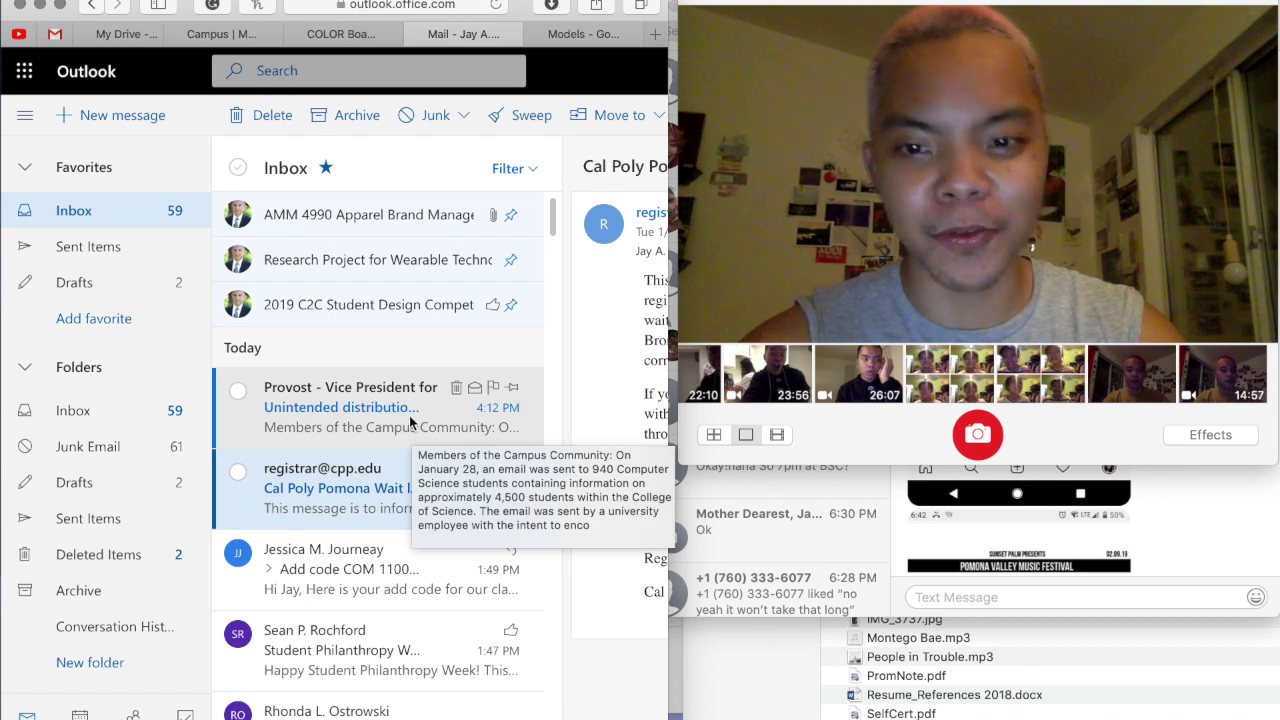
pyautogui.click(410, 422)
pyautogui.hscroll(2, 572, 294)
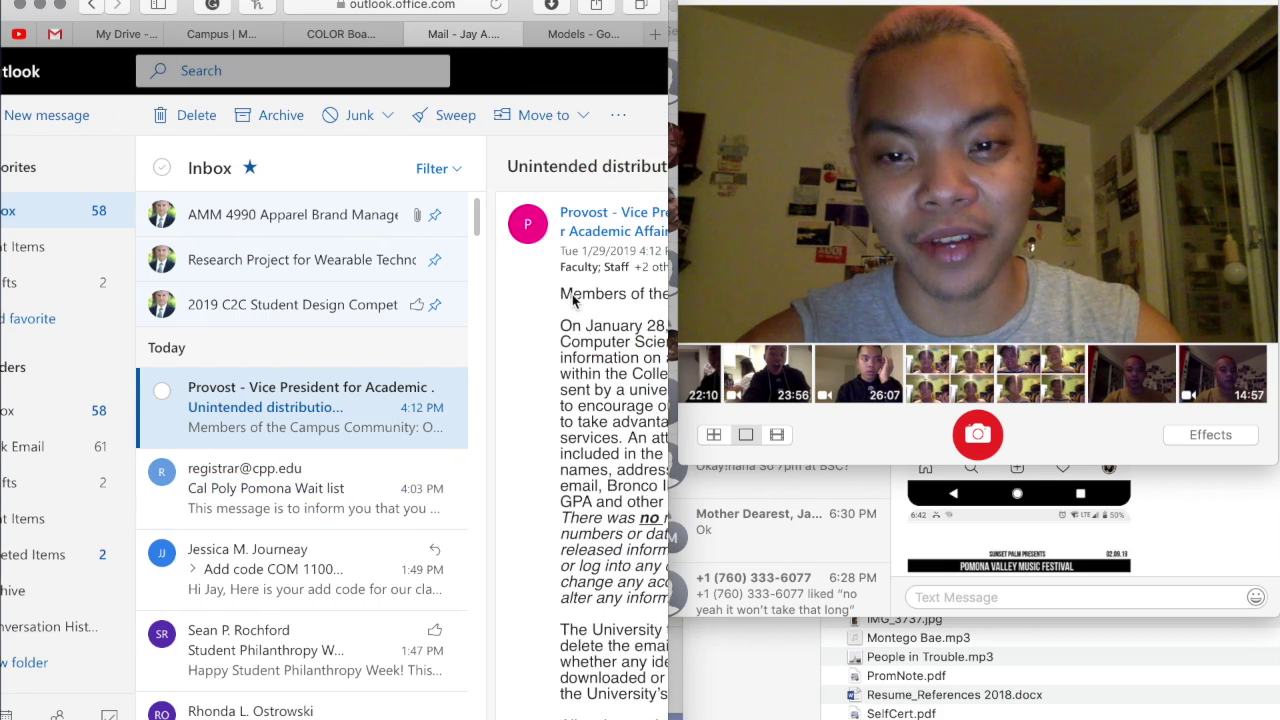
pyautogui.hscroll(5, 572, 294)
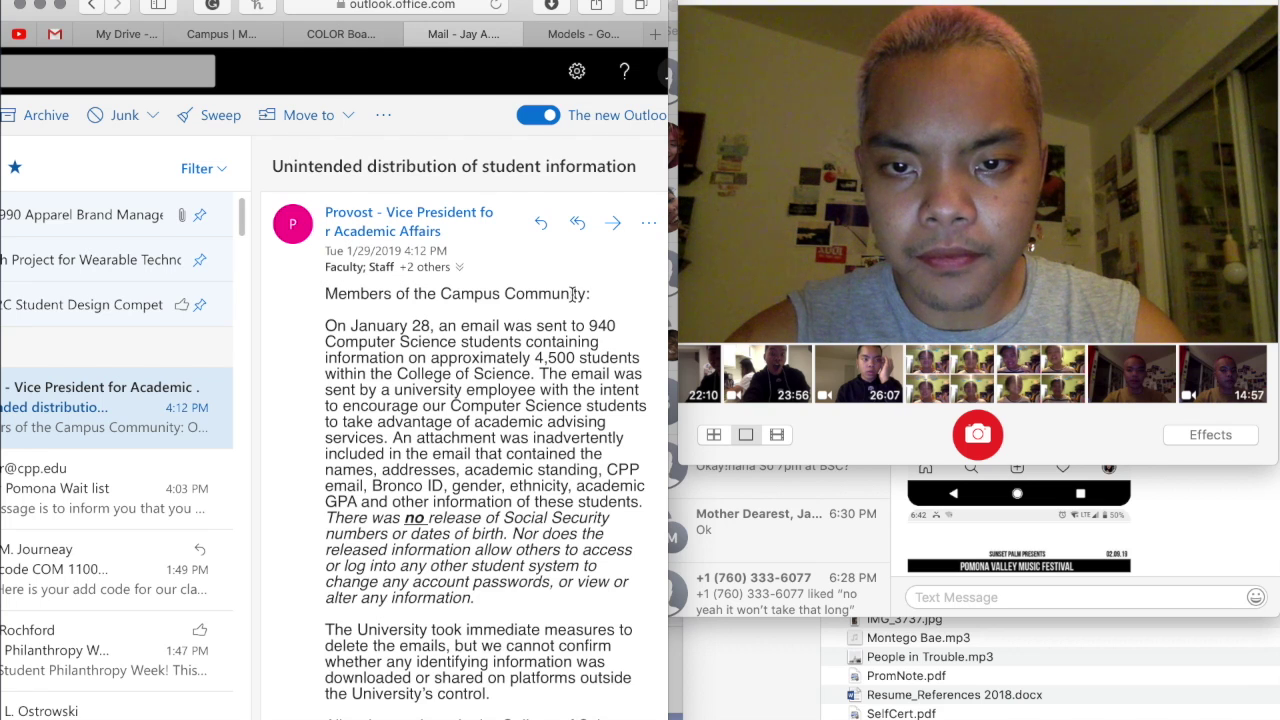
pyautogui.hscroll(-2, 573, 293)
pyautogui.hscroll(3, 573, 293)
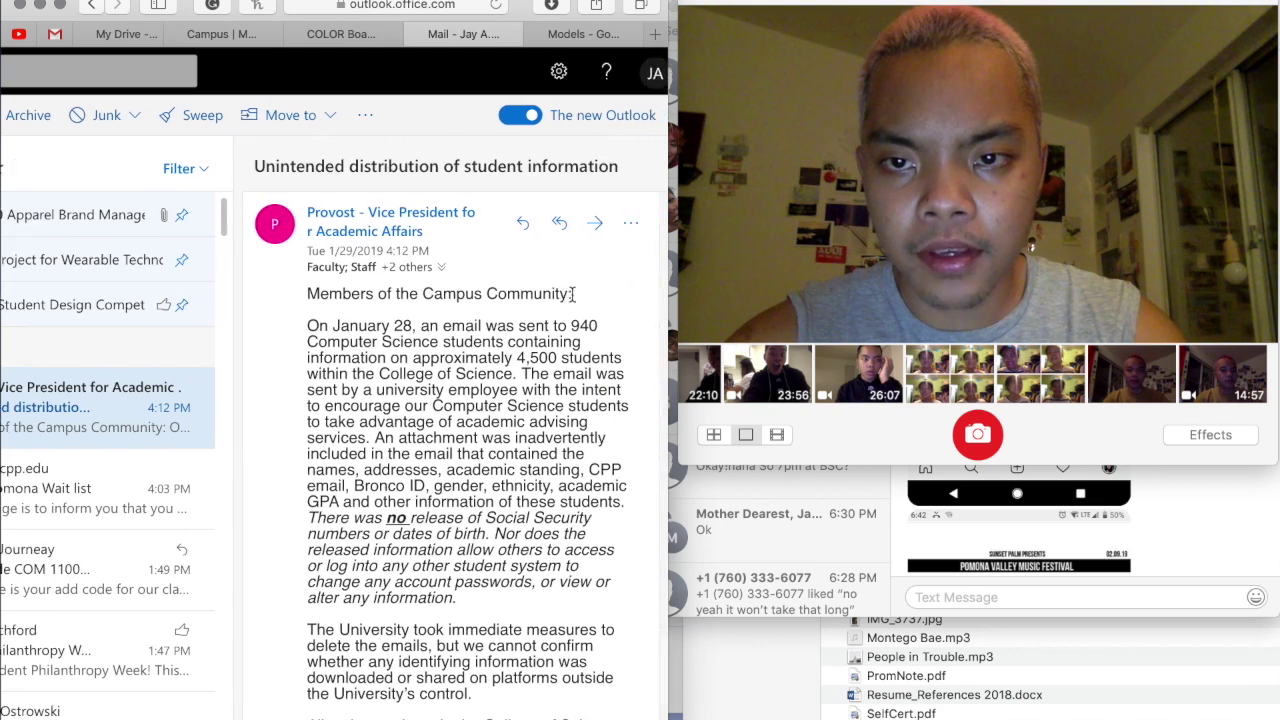
pyautogui.hscroll(1, 573, 293)
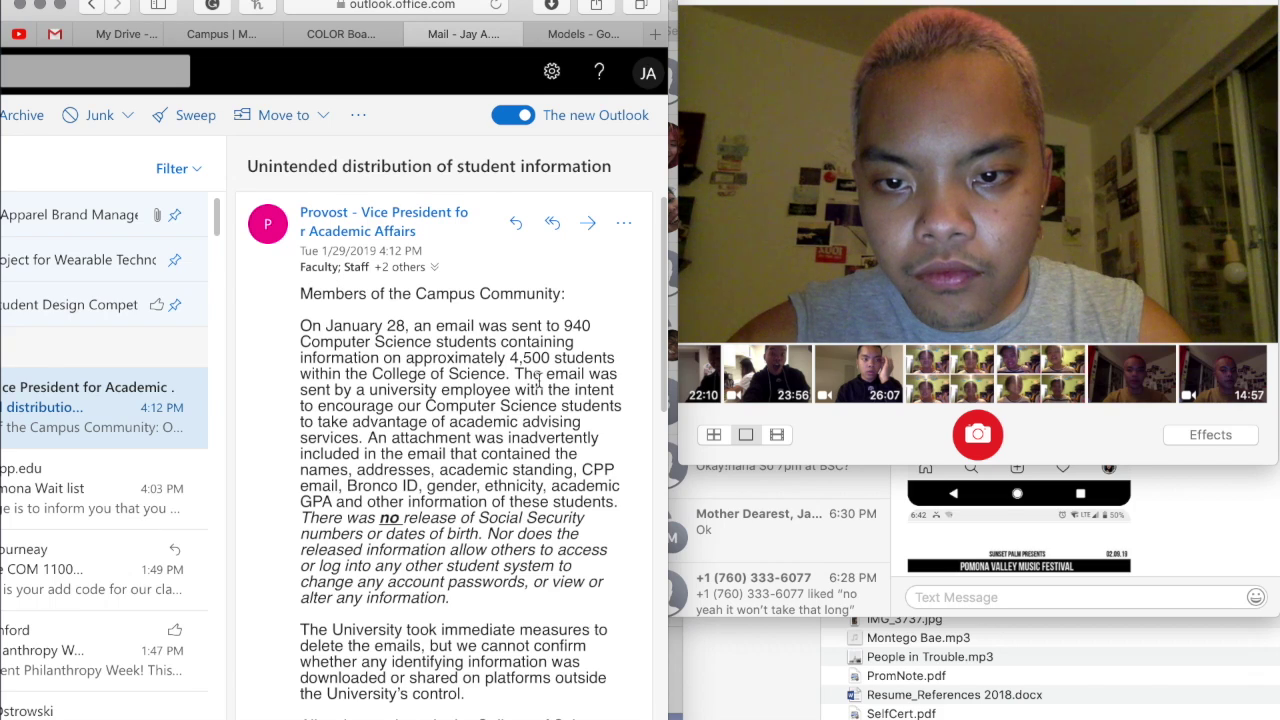
pyautogui.hscroll(-5, 540, 378)
pyautogui.click(363, 476)
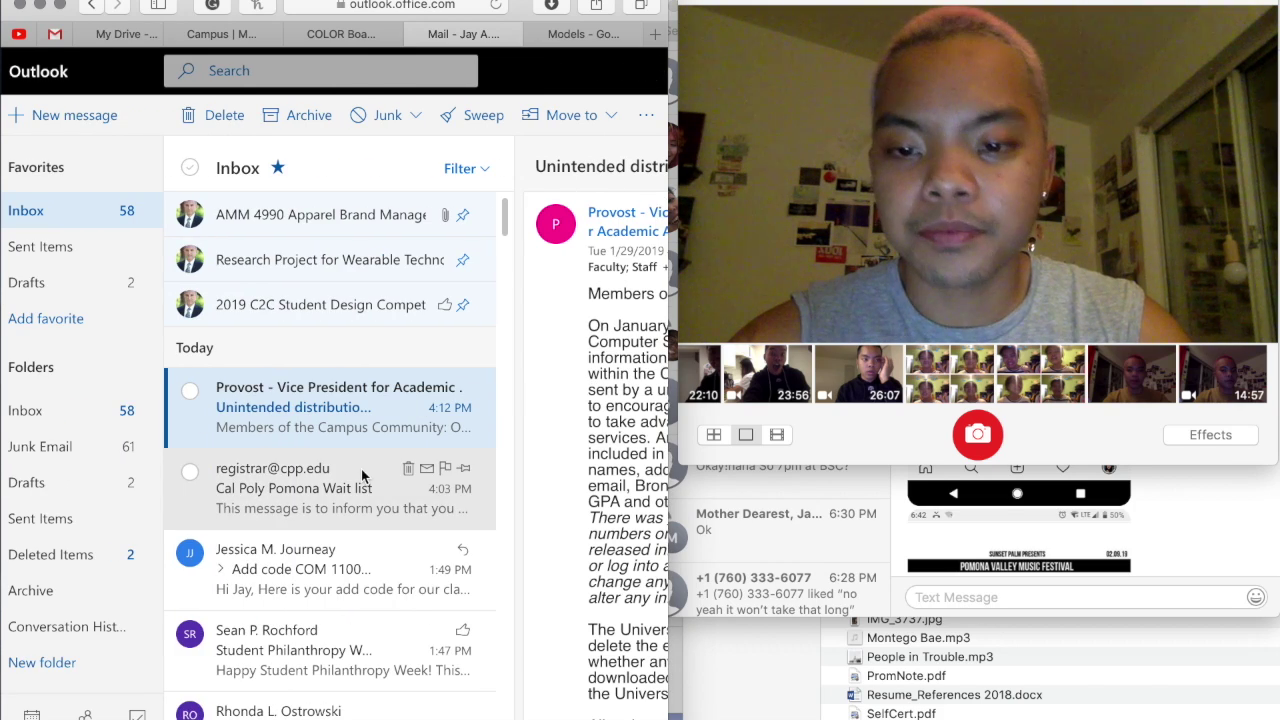
pyautogui.hscroll(10, 363, 476)
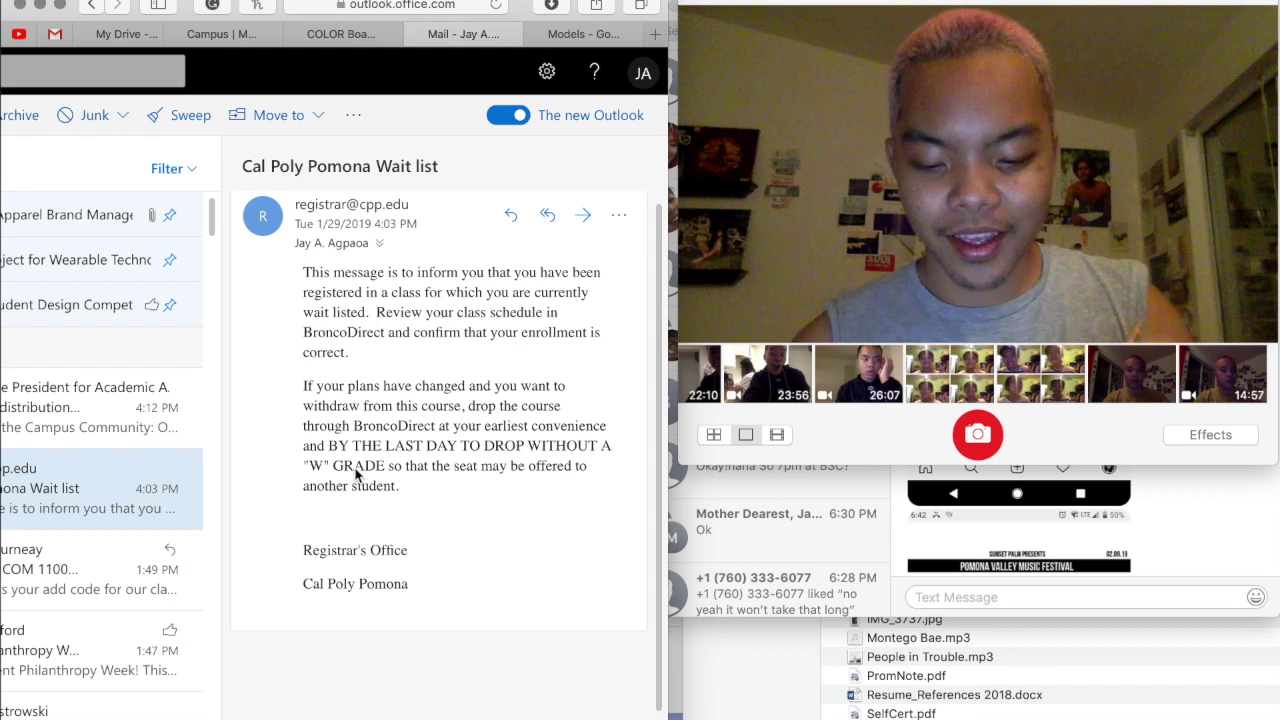
# Step: Open the 'Add code COM 1100-08' thread showing the instructor's add code reply
pyautogui.click(78, 592)
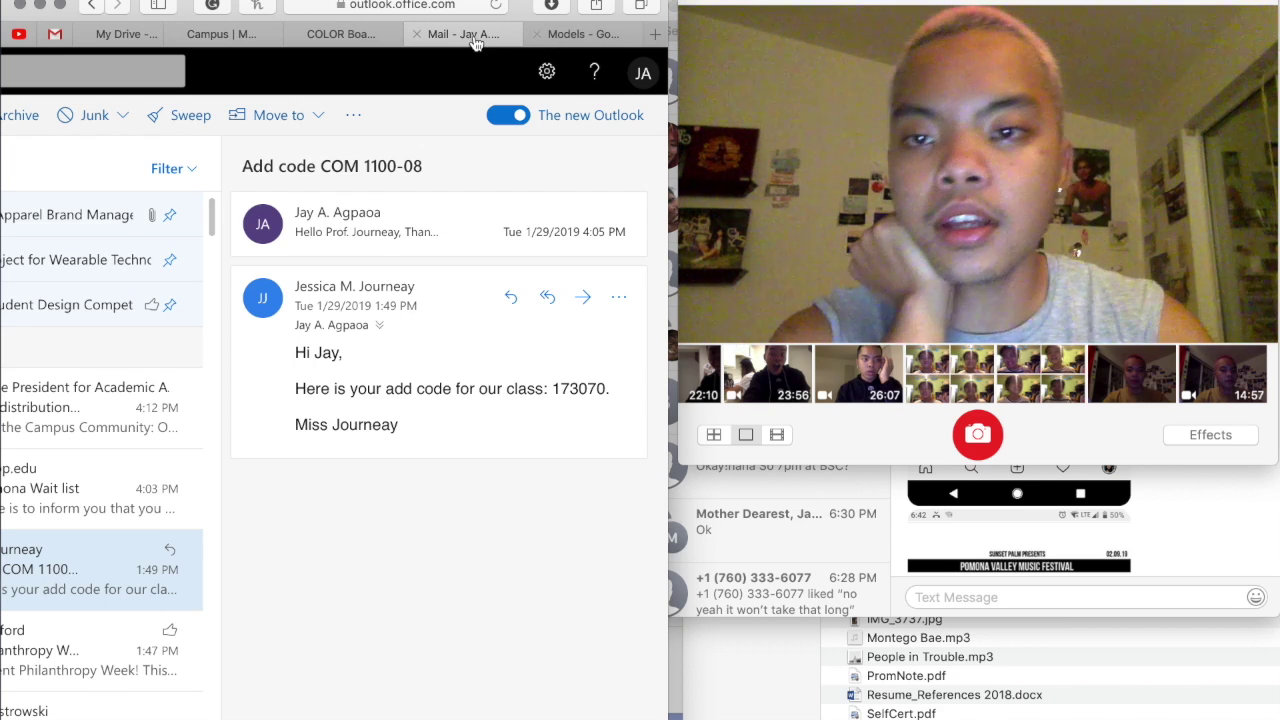
# Step: Open the COLOR Board deck and view slides 3, 9, 11 and 10 (Satin, Waffle Knit, Cotton, Poly Poplin)
pyautogui.click(340, 34)
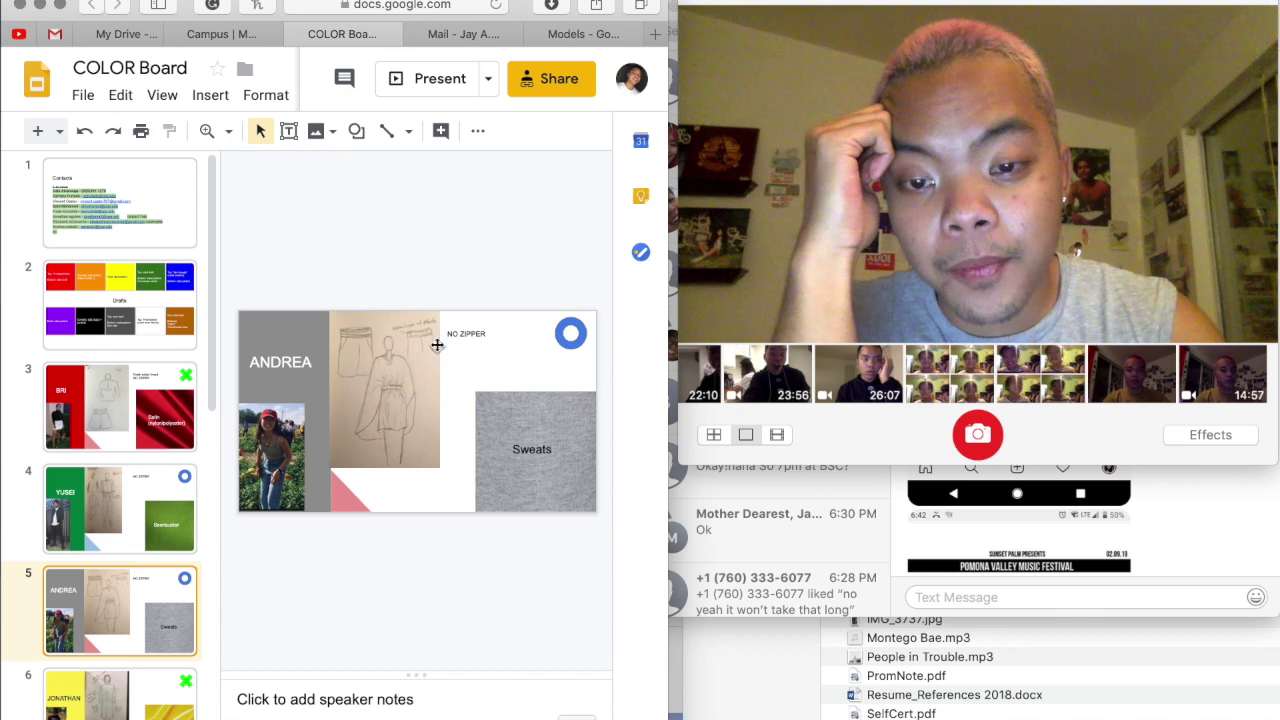
pyautogui.click(123, 407)
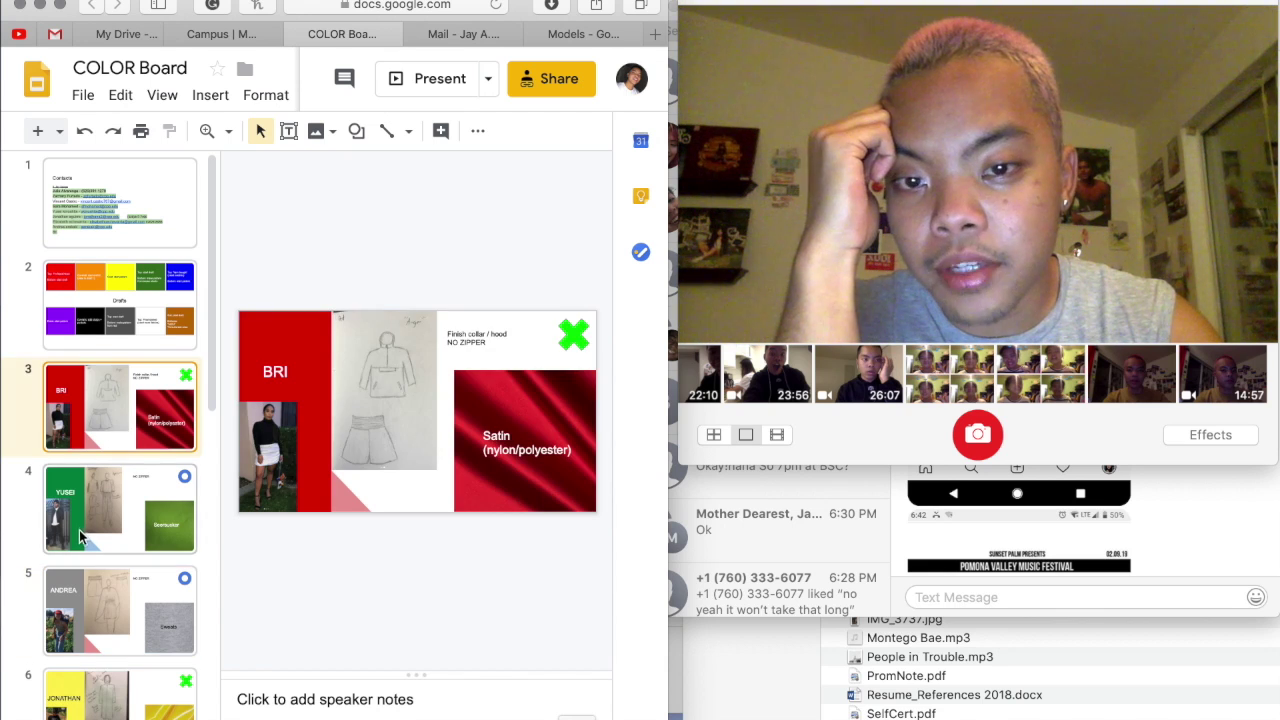
pyautogui.scroll(-3, 95, 602)
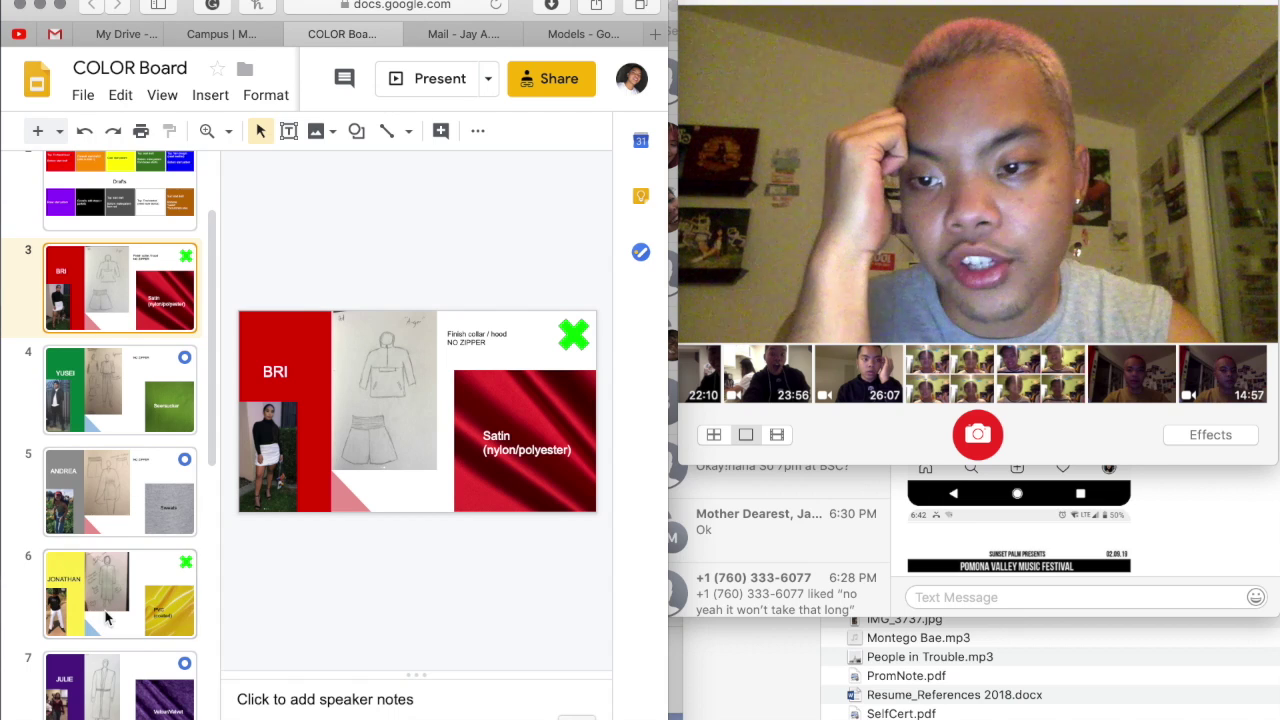
pyautogui.scroll(-5, 100, 610)
pyautogui.scroll(-1, 107, 617)
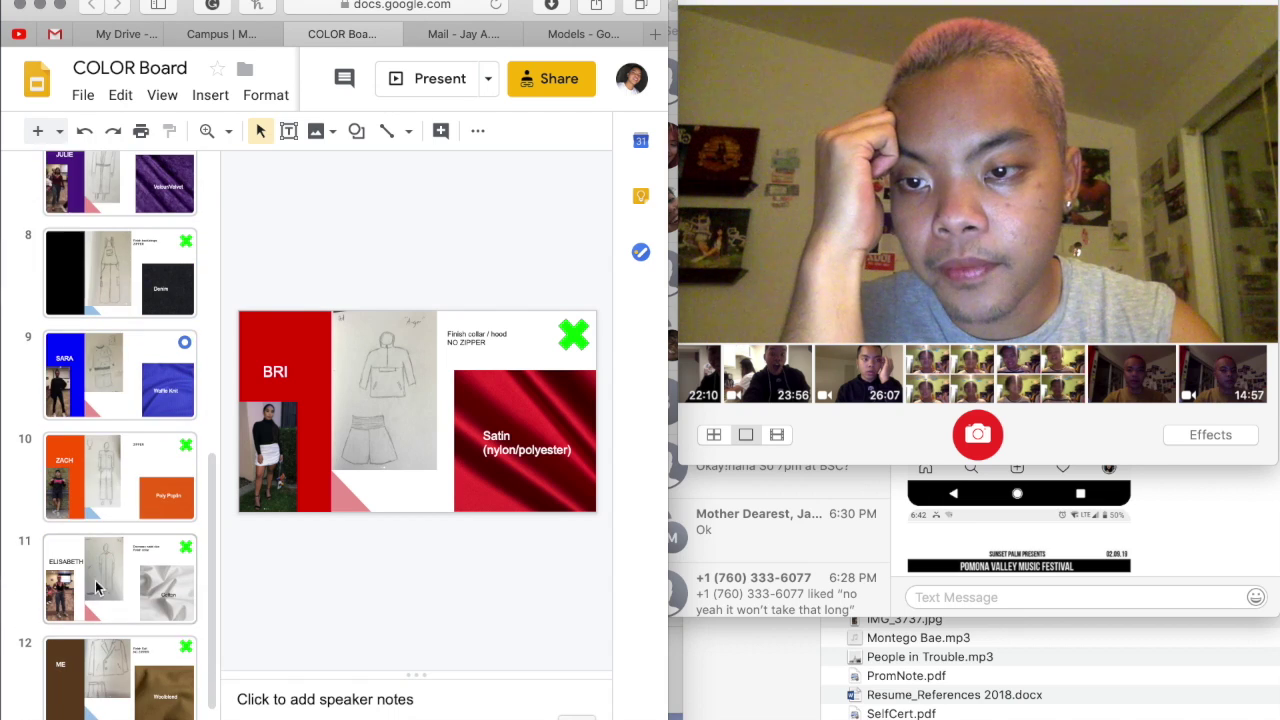
pyautogui.click(120, 385)
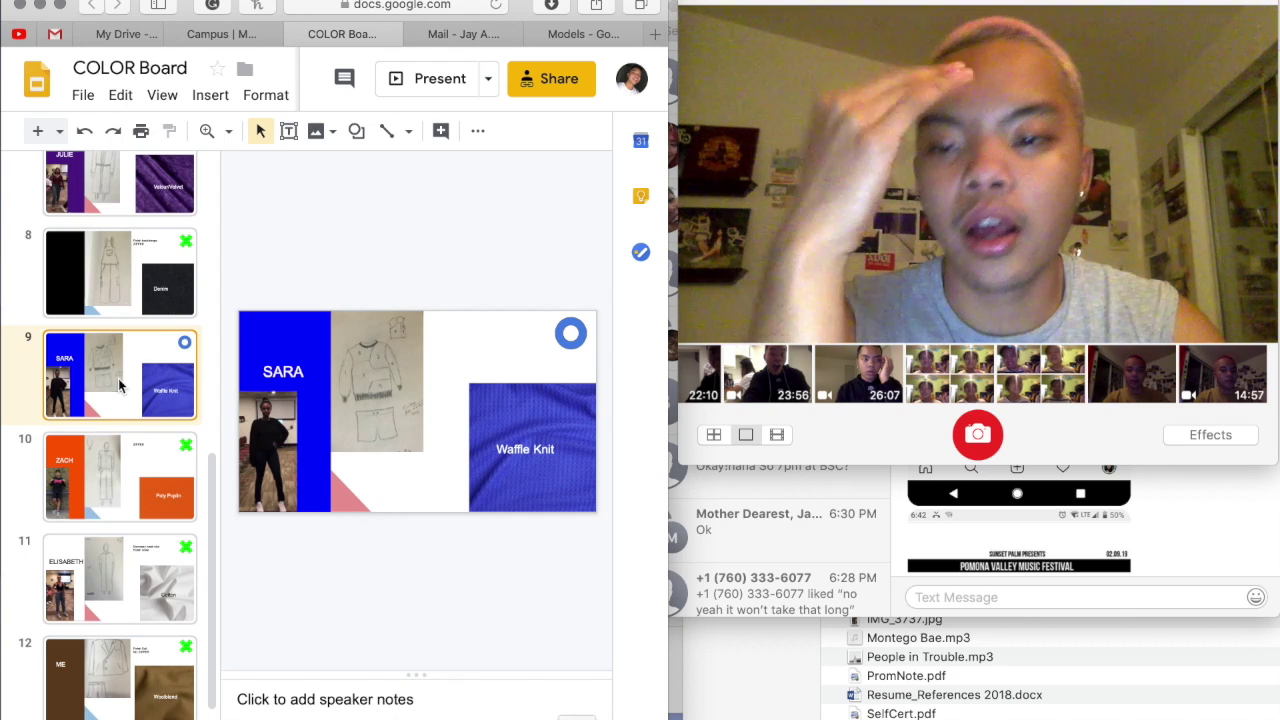
pyautogui.click(127, 580)
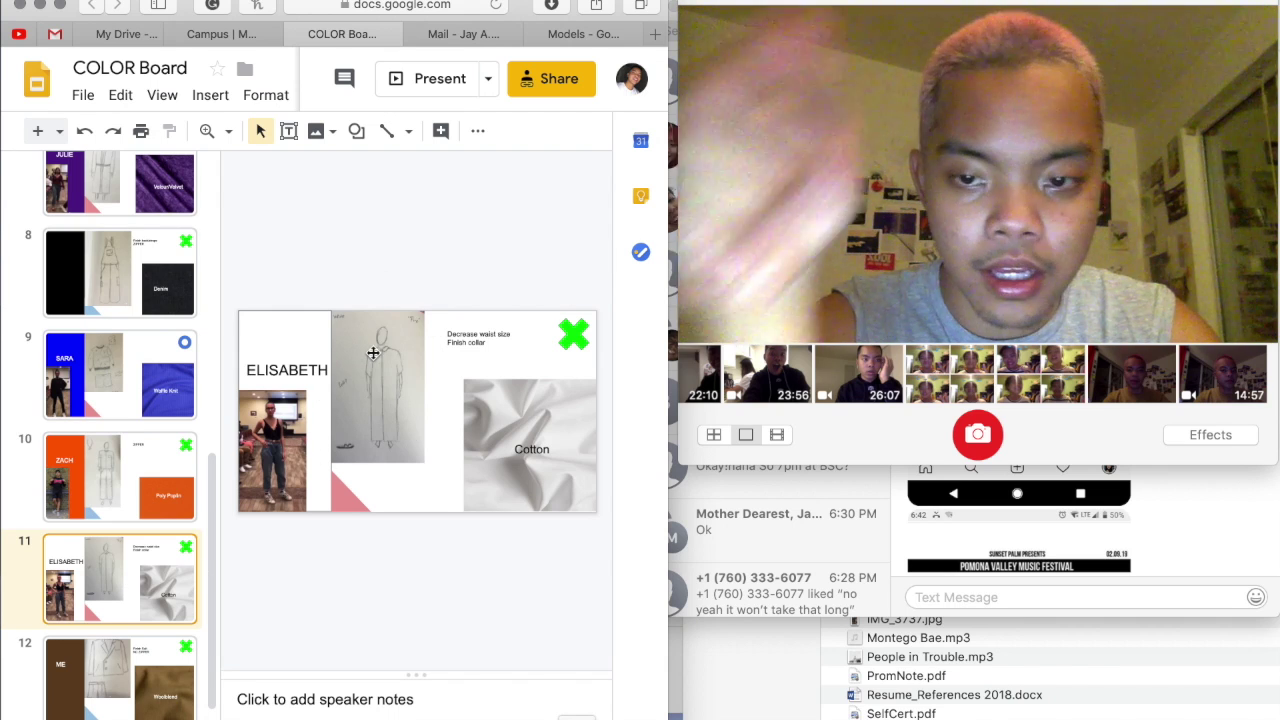
pyautogui.scroll(-1, 155, 563)
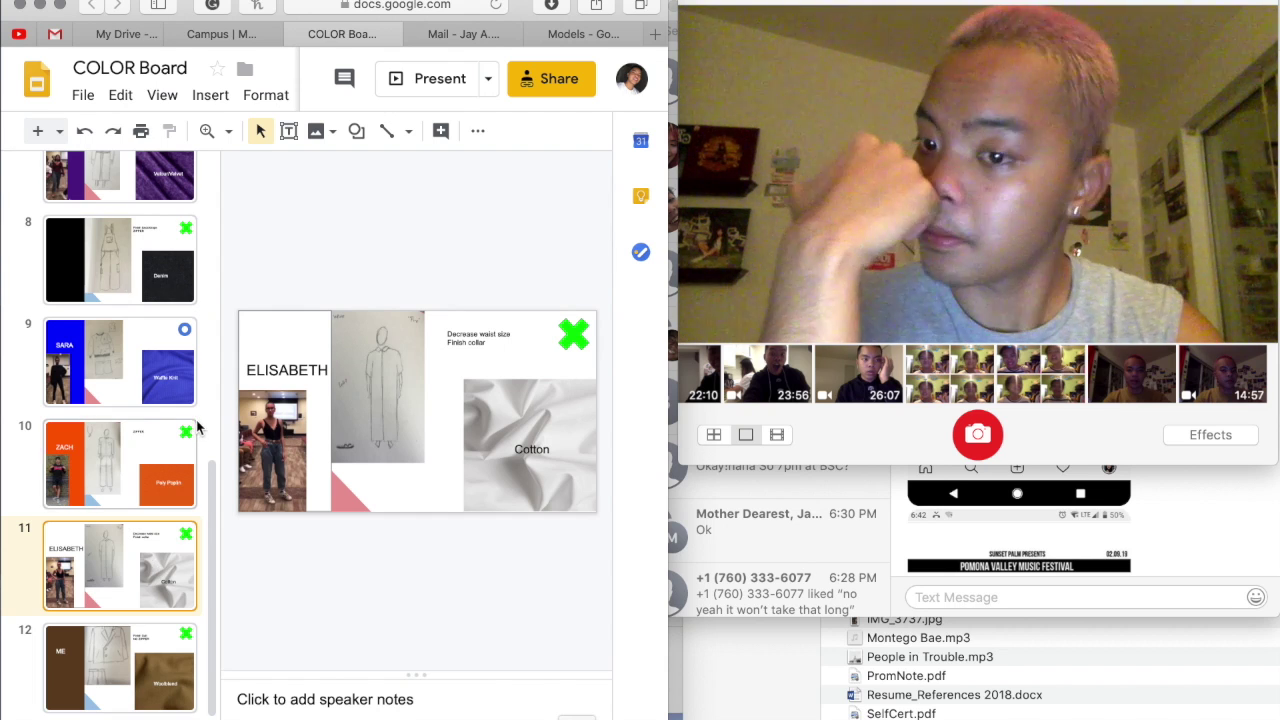
pyautogui.click(150, 462)
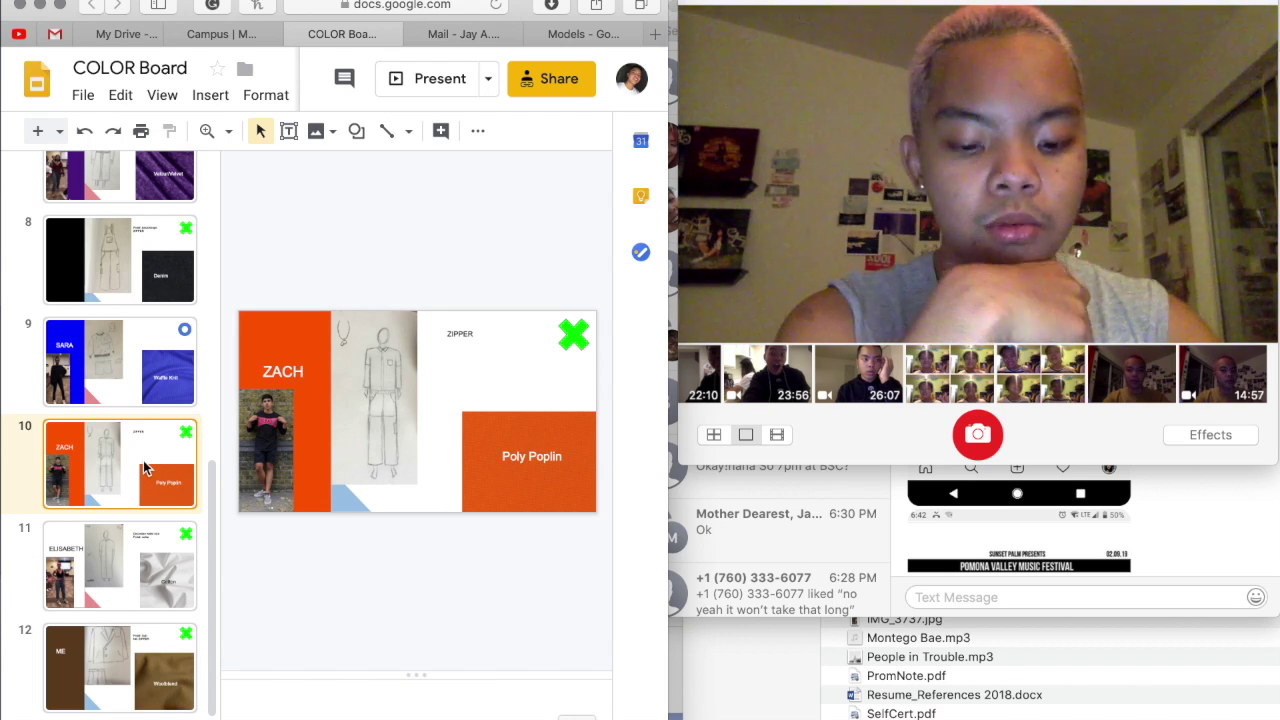
pyautogui.scroll(1, 143, 460)
pyautogui.scroll(2, 141, 468)
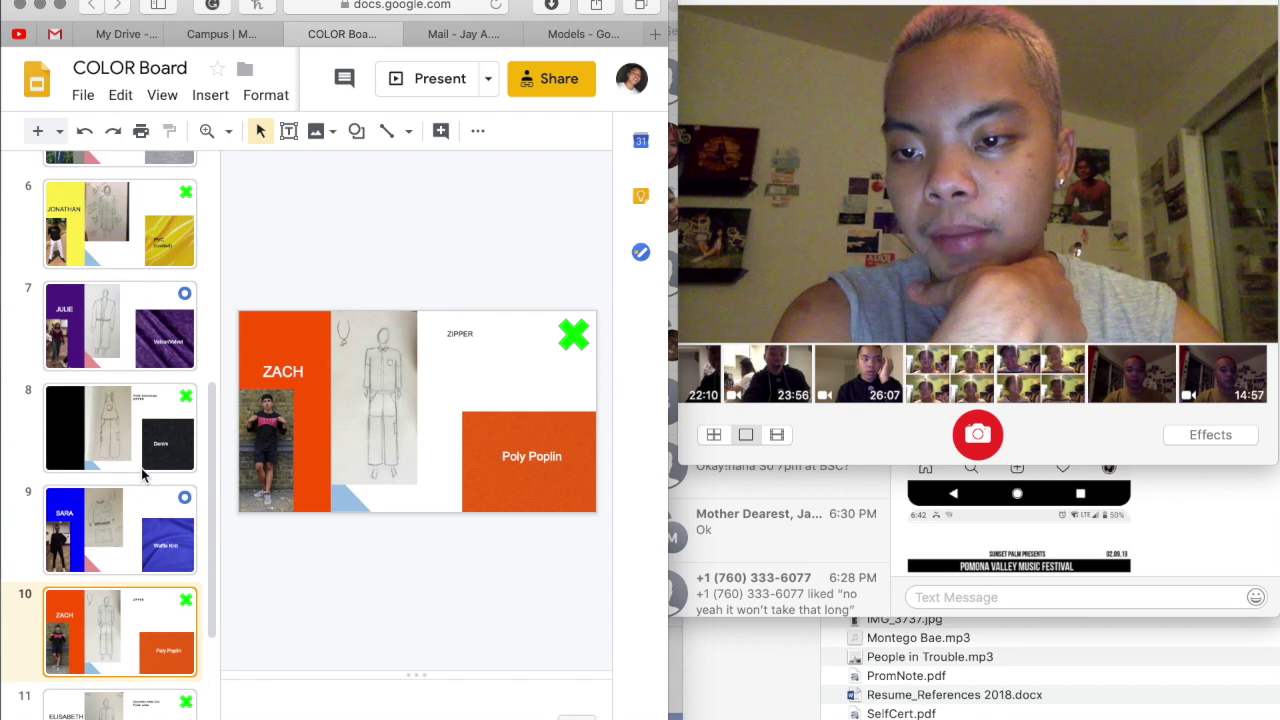
# Step: View the Denim slide 8, dismiss the disk-full notice, and minimize Safari to reveal Calendar
pyautogui.click(125, 454)
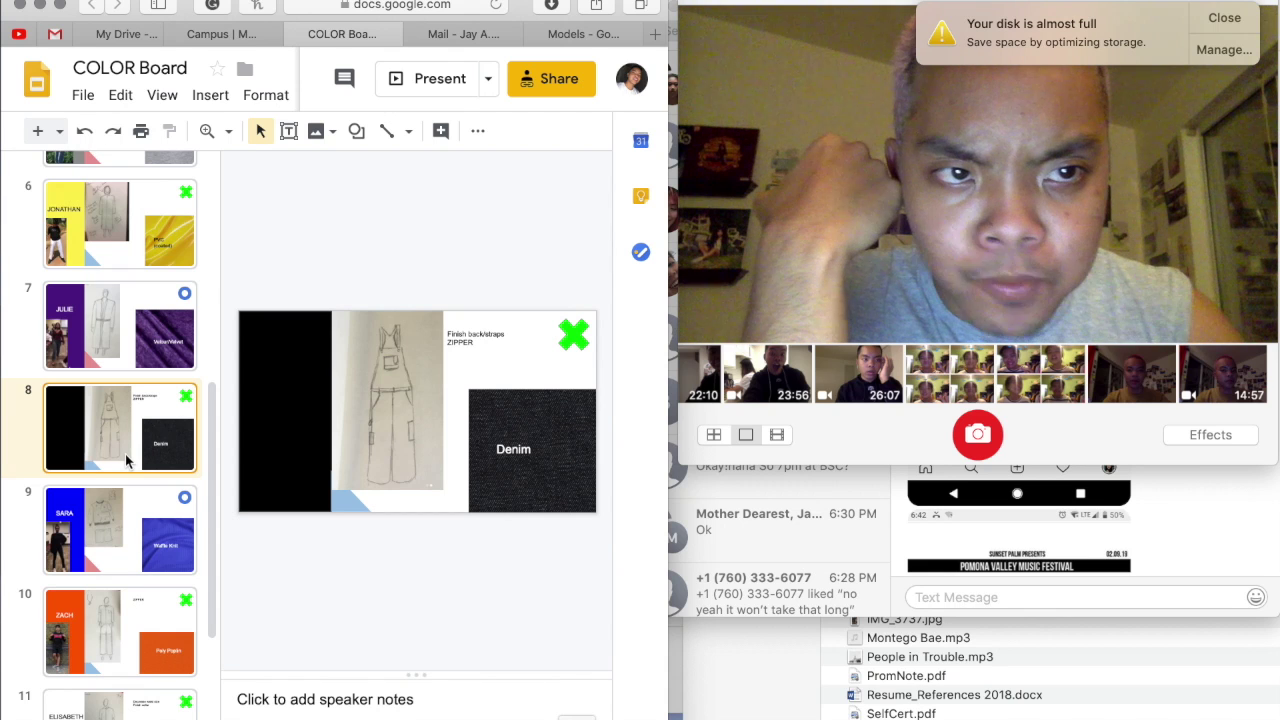
pyautogui.click(1217, 18)
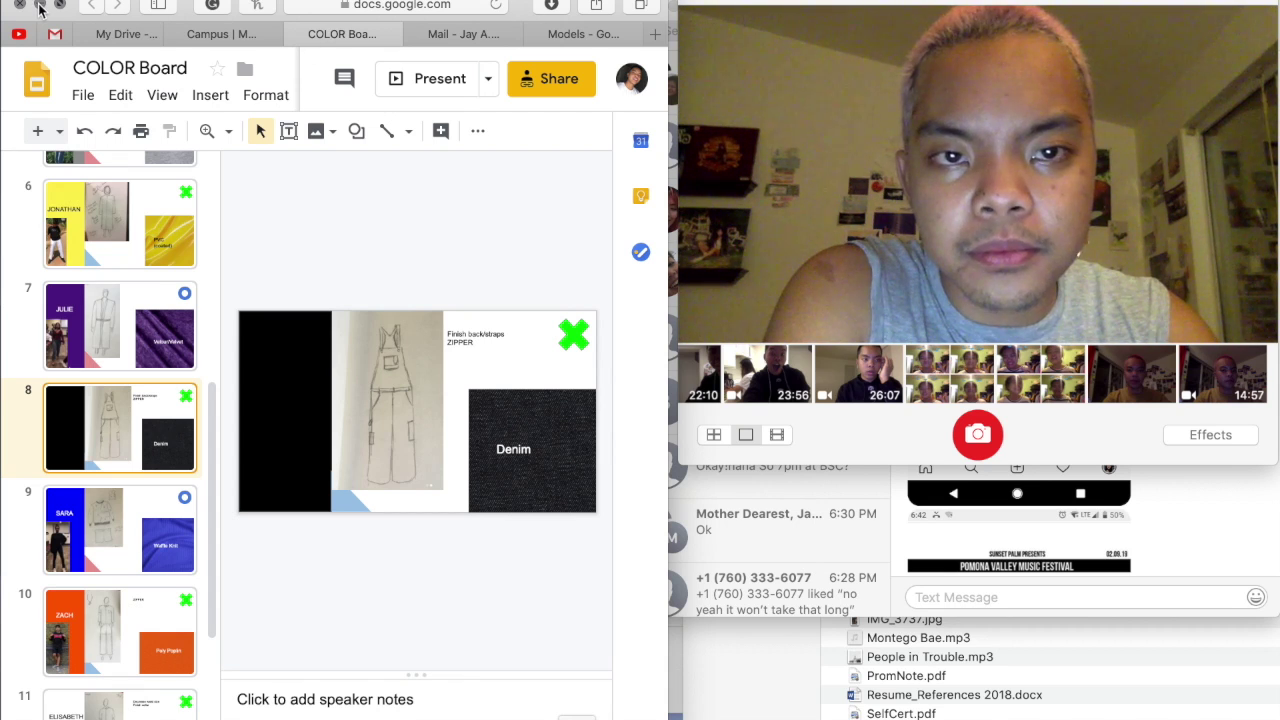
pyautogui.click(40, 8)
# Step: Bring the February 2019 Calendar window forward and drag it to a new spot on screen
pyautogui.click(415, 85)
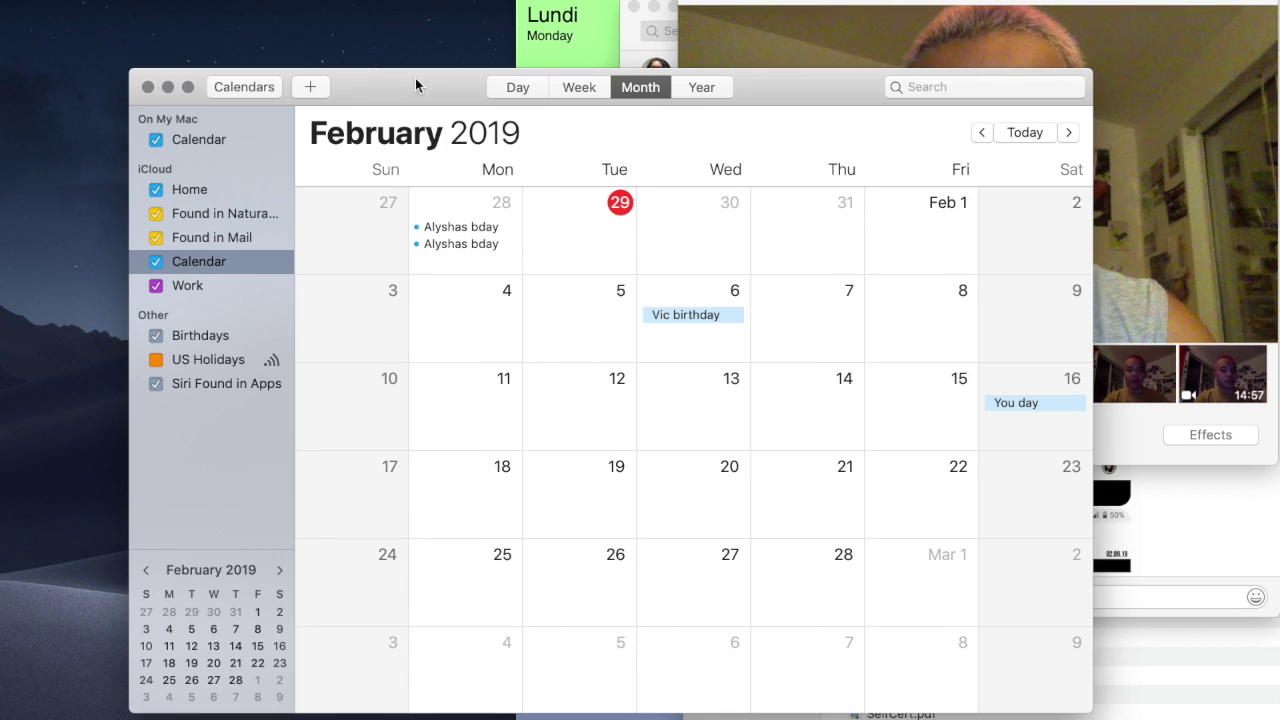
pyautogui.moveTo(454, 93); pyautogui.dragTo(422, 360)
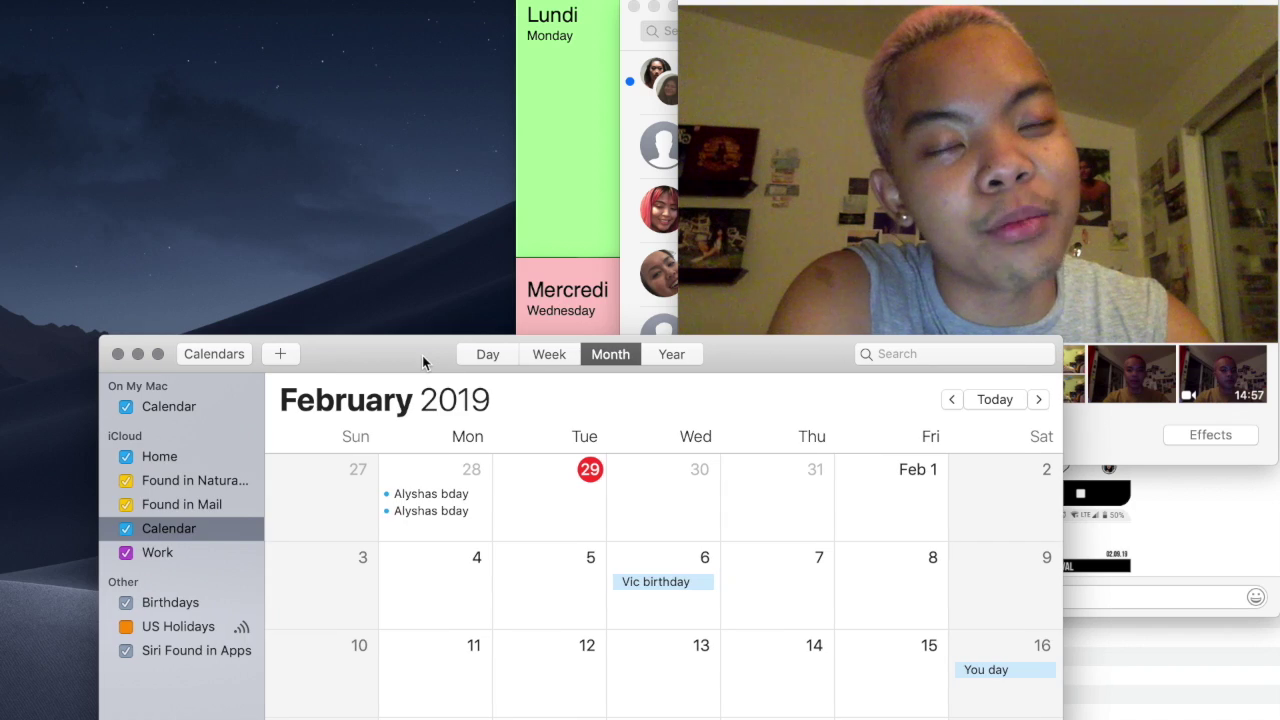
pyautogui.moveTo(422, 360)
pyautogui.mouseDown()
pyautogui.moveTo(424, 224)
pyautogui.moveTo(388, 292)
pyautogui.mouseUp()
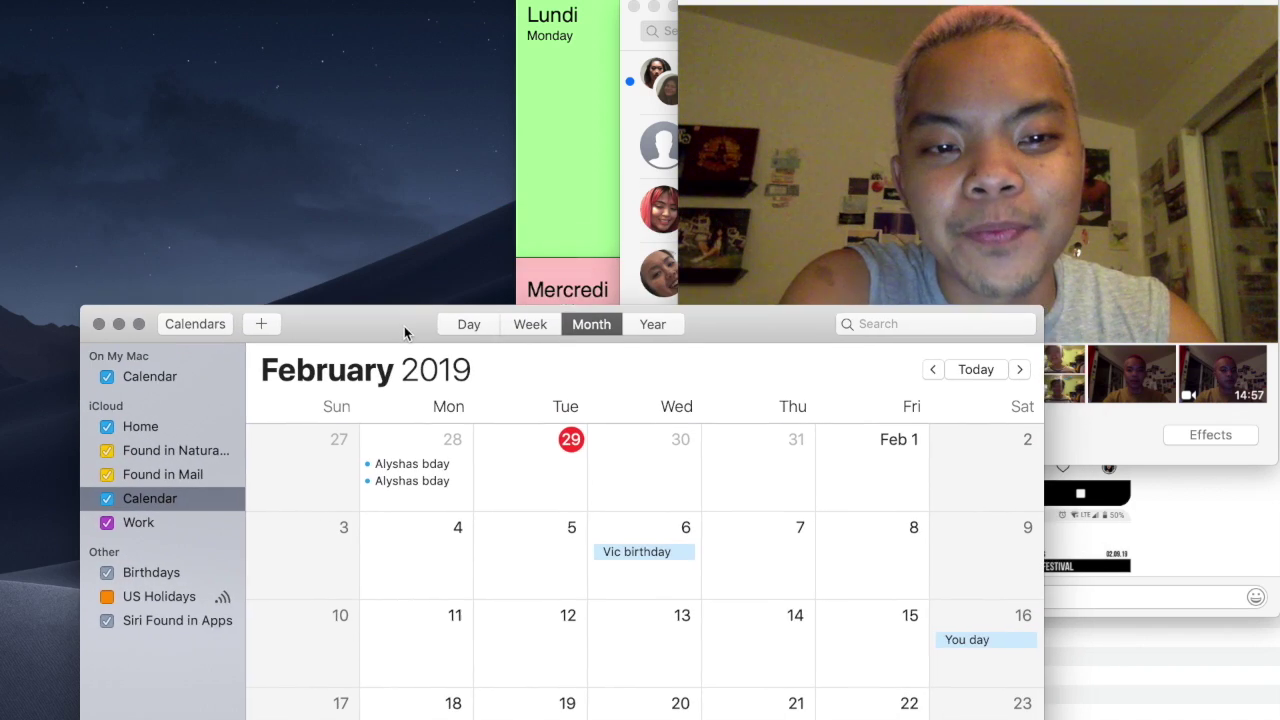
pyautogui.moveTo(386, 288)
pyautogui.mouseDown()
pyautogui.moveTo(341, 172)
pyautogui.moveTo(321, 159)
pyautogui.mouseUp()
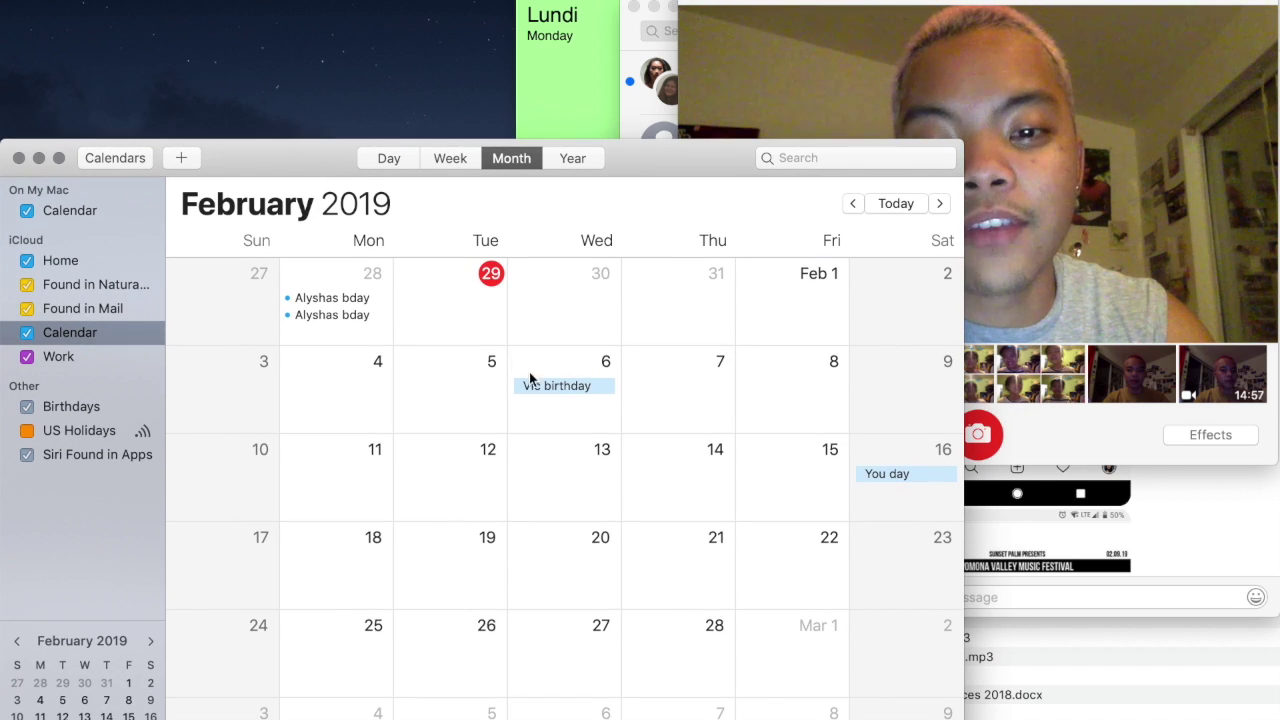
pyautogui.moveTo(658, 159)
pyautogui.mouseDown()
pyautogui.moveTo(557, 443)
pyautogui.moveTo(747, 424)
pyautogui.mouseUp()
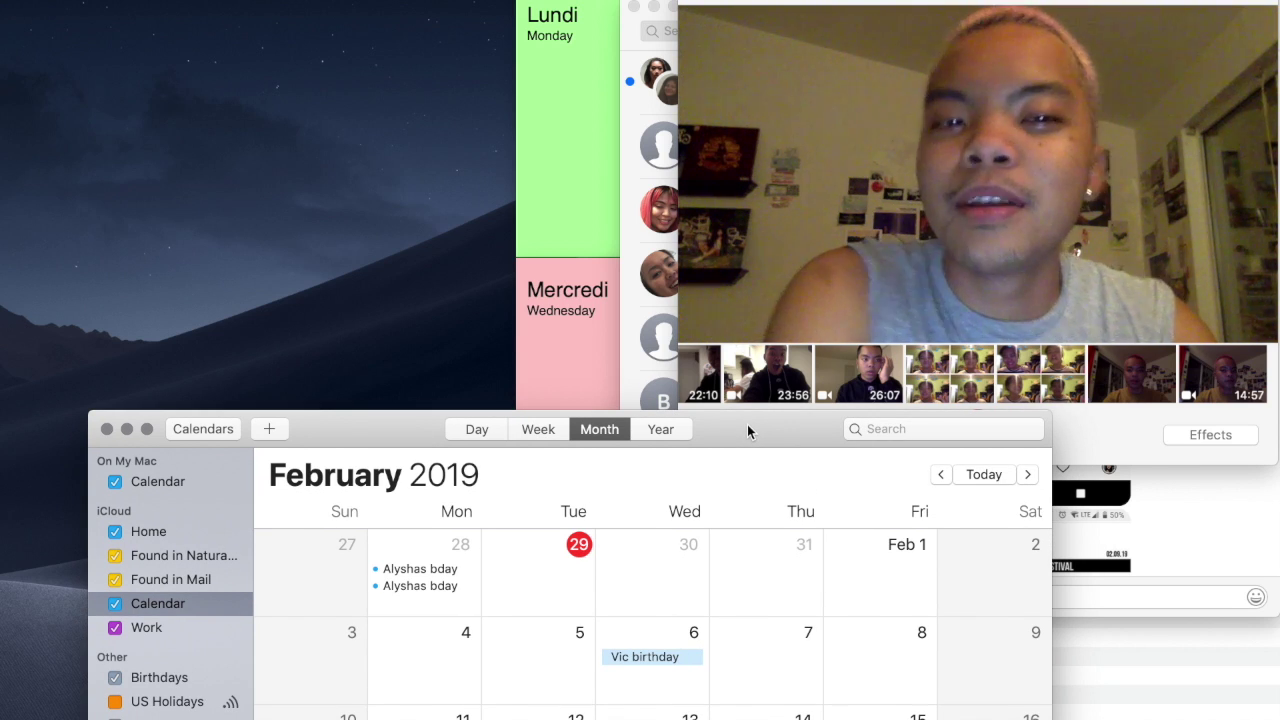
# Step: Move Calendar up and left, and bring the Messages conversation window forward
pyautogui.moveTo(747, 424)
pyautogui.mouseDown()
pyautogui.moveTo(498, 151)
pyautogui.moveTo(404, 106)
pyautogui.mouseUp()
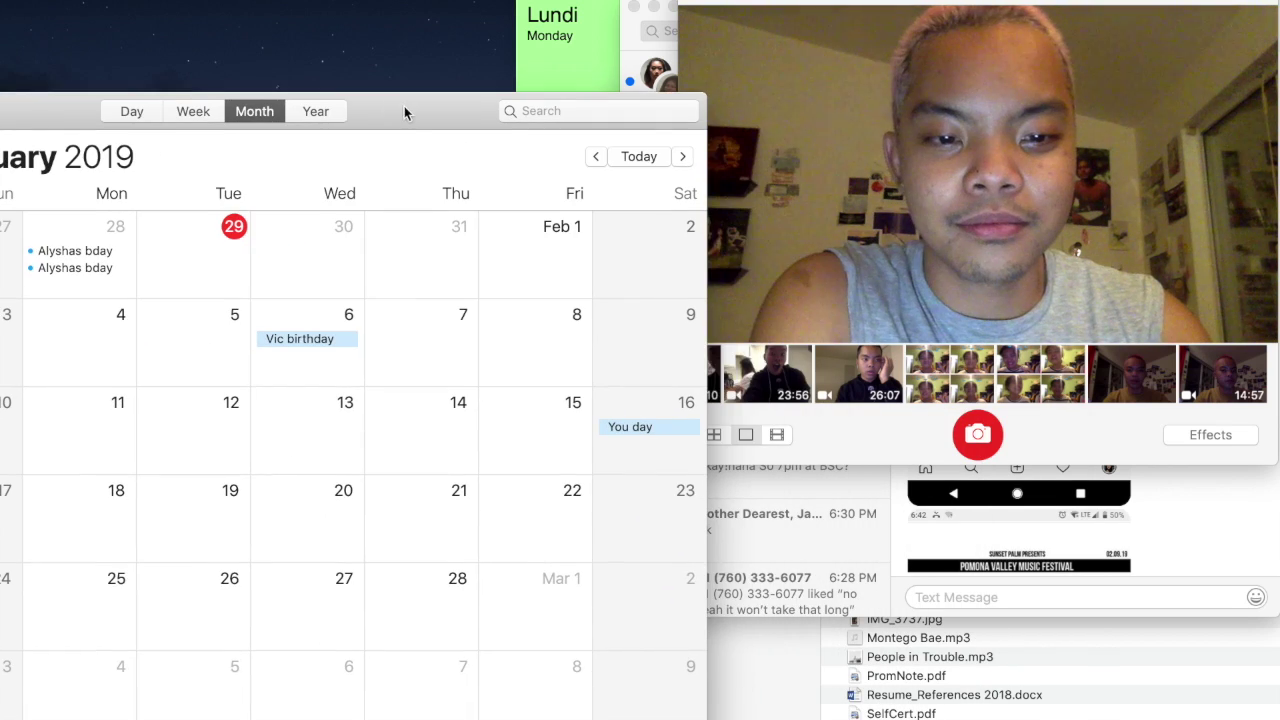
pyautogui.click(1066, 590)
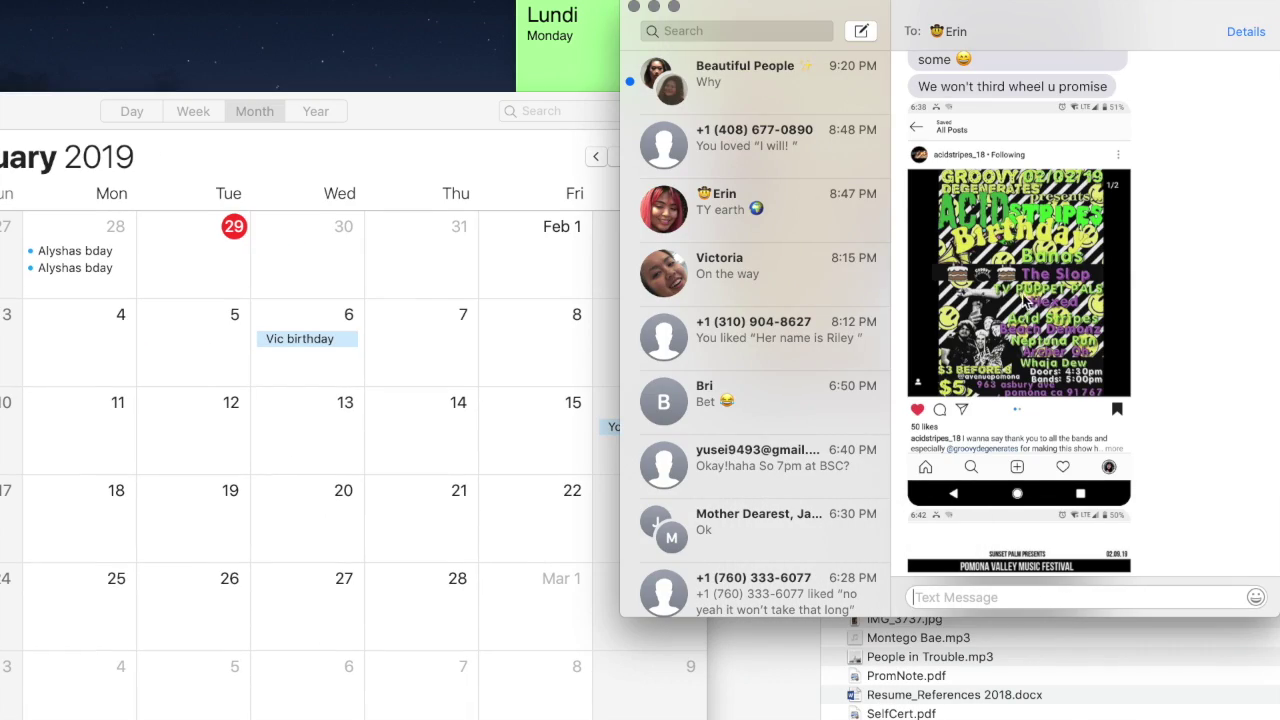
# Step: Move the Messages window to the screen's left side and erase the drafted BTS t-shirt reply
pyautogui.moveTo(1052, 17); pyautogui.dragTo(404, 5)
pyautogui.write('we')
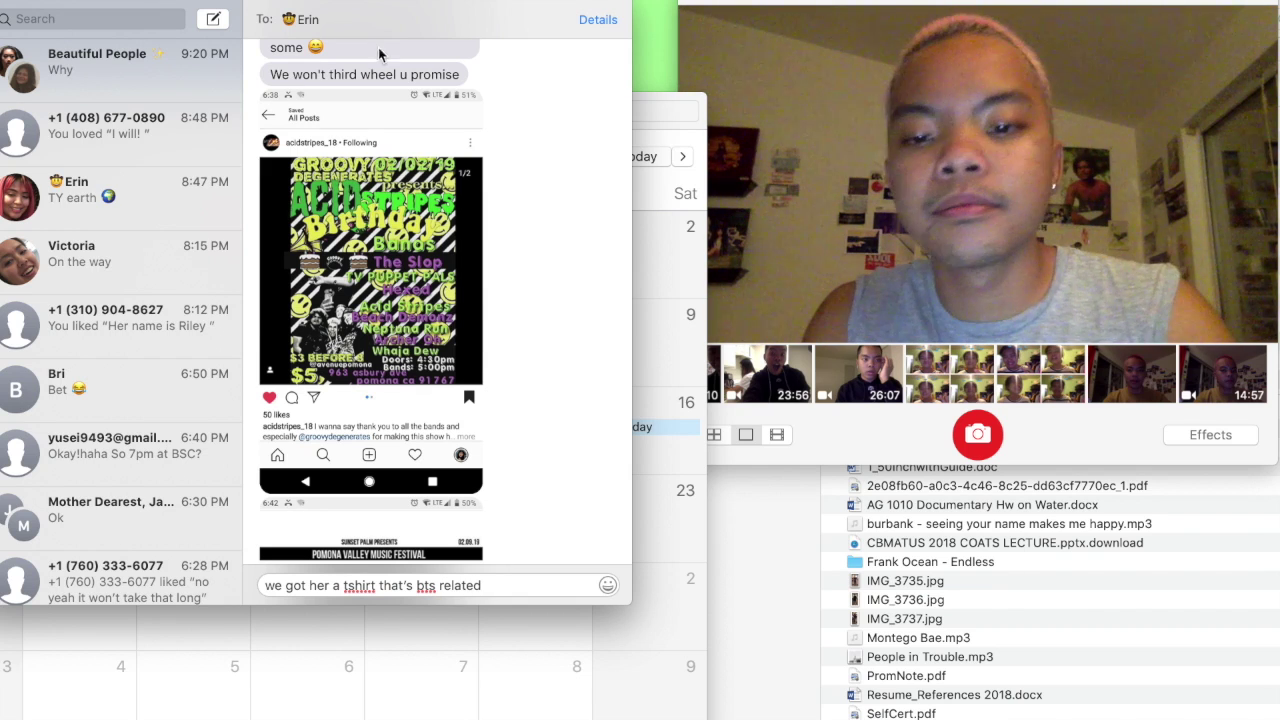
pyautogui.moveTo(493, 586); pyautogui.dragTo(253, 580)
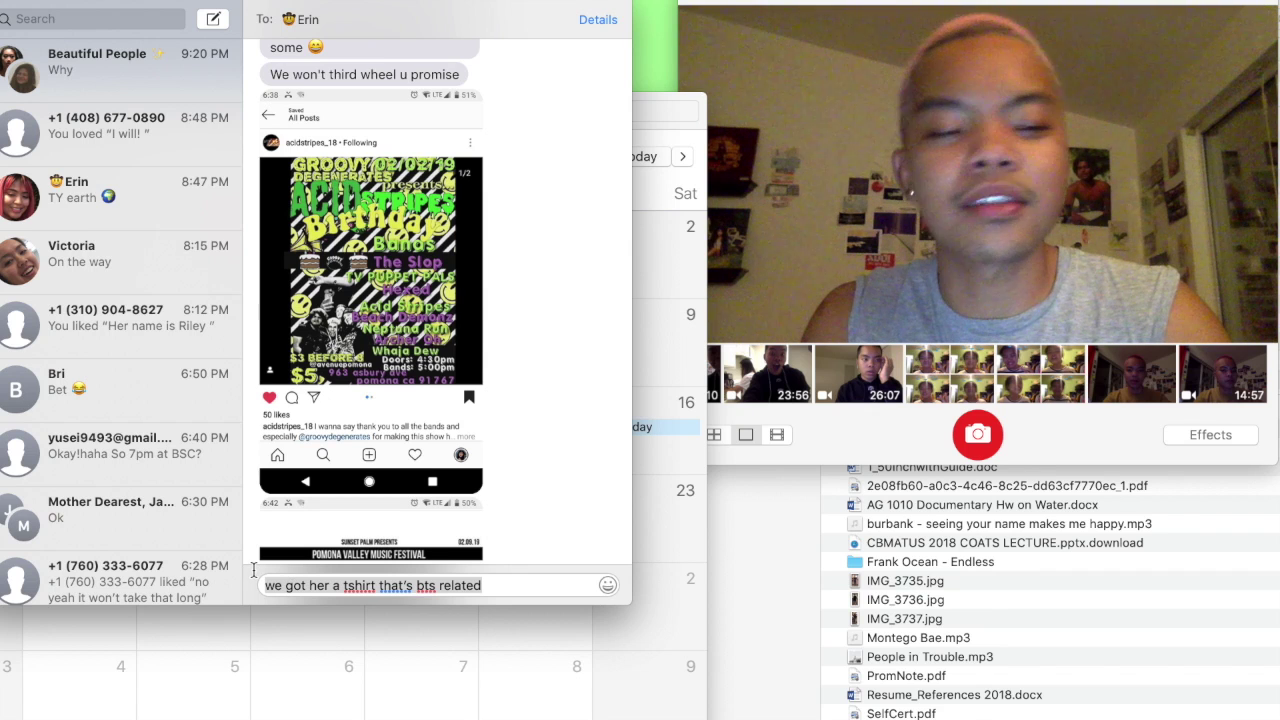
pyautogui.press('BackSpace')
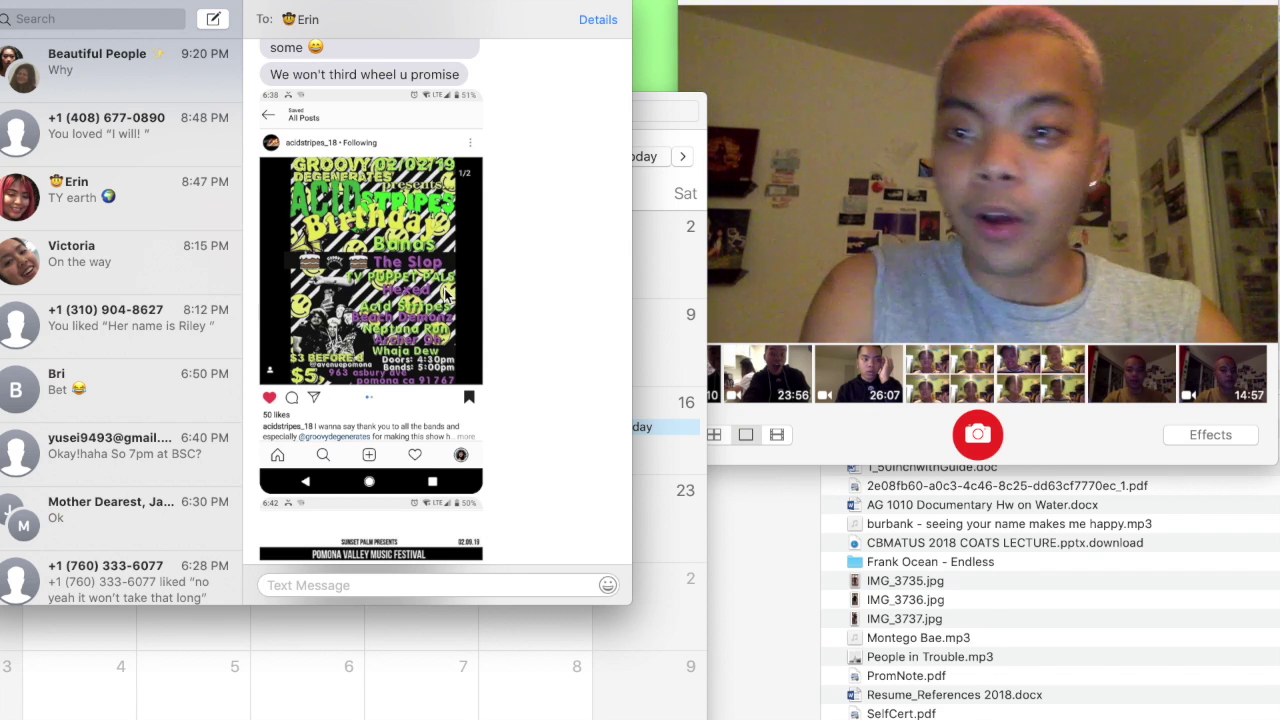
pyautogui.moveTo(388, 2); pyautogui.dragTo(433, 2)
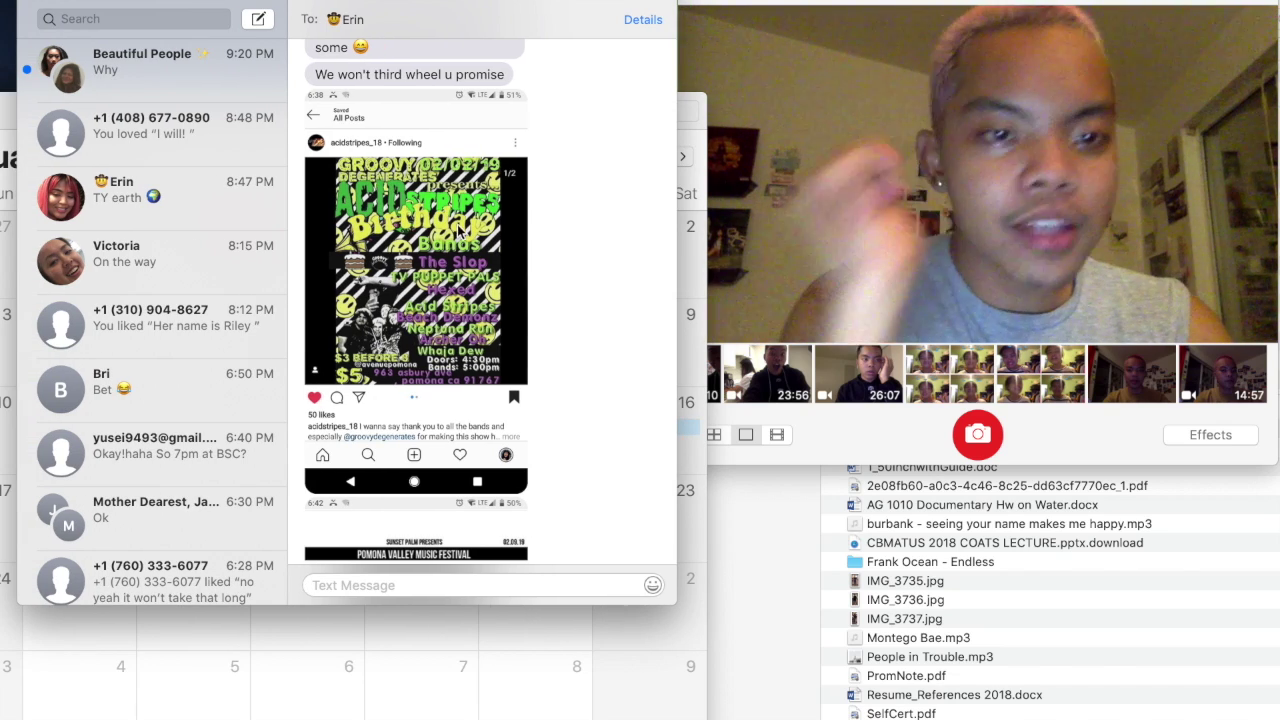
pyautogui.scroll(5, 457, 228)
pyautogui.scroll(3, 457, 228)
pyautogui.scroll(-3, 457, 228)
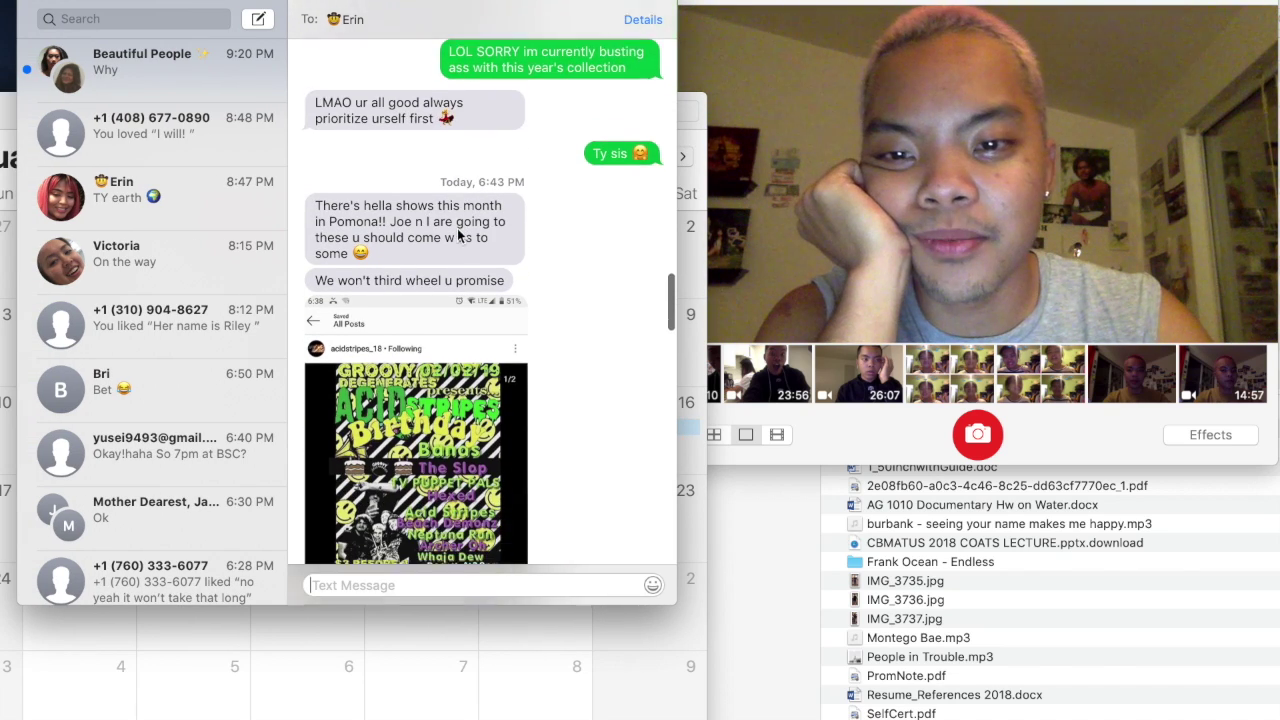
pyautogui.scroll(-3, 457, 228)
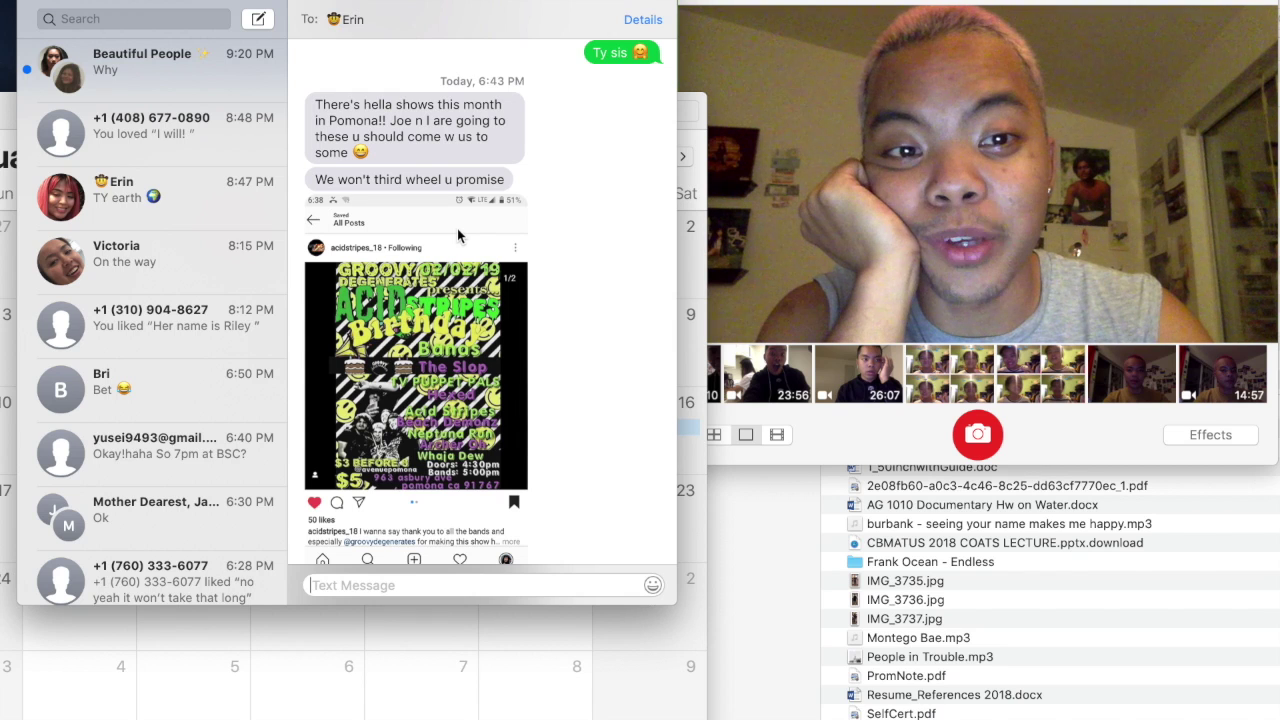
pyautogui.scroll(-3, 457, 228)
pyautogui.scroll(-4, 457, 228)
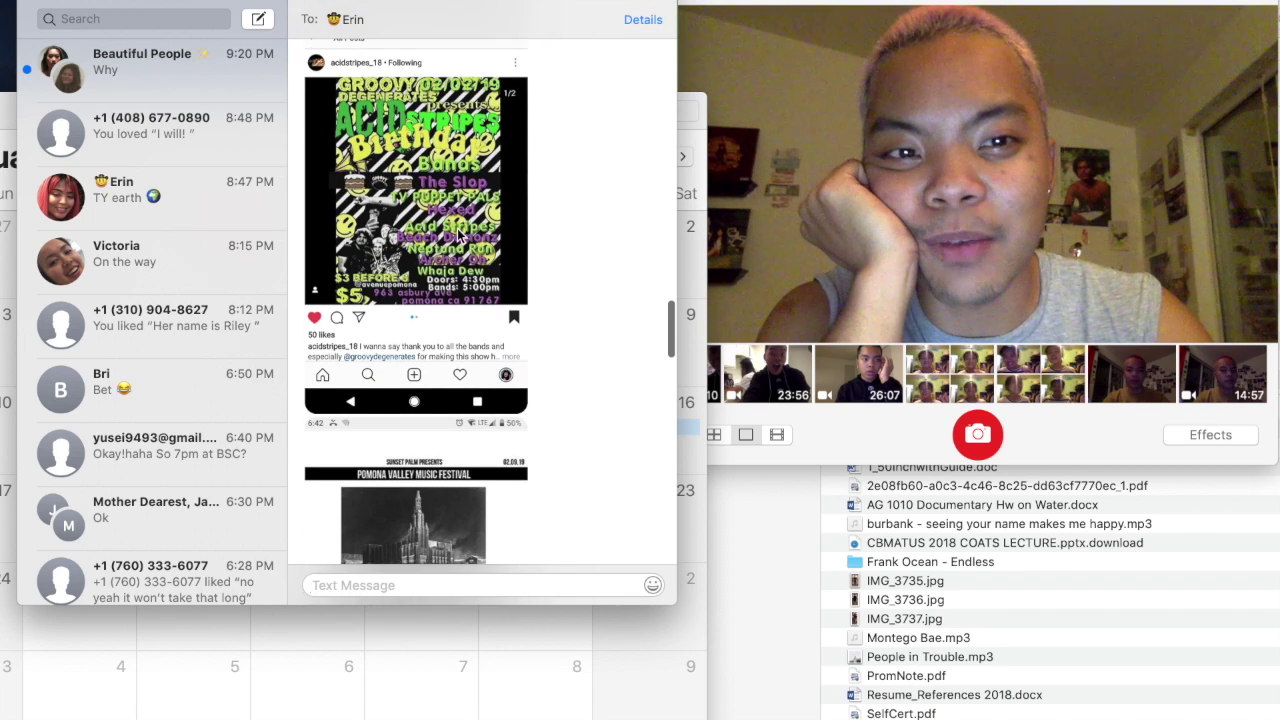
pyautogui.scroll(-3, 457, 228)
pyautogui.scroll(-3, 457, 228)
pyautogui.scroll(-1, 457, 228)
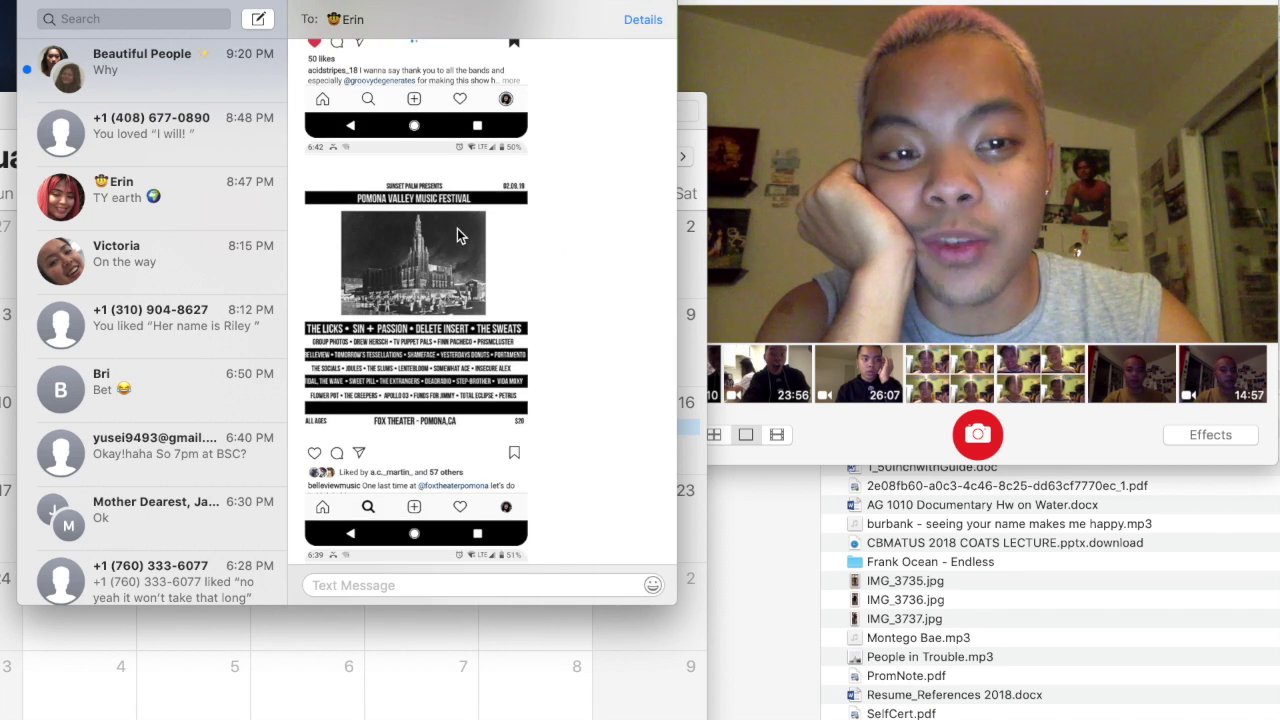
pyautogui.scroll(-3, 457, 228)
pyautogui.scroll(-3, 457, 228)
pyautogui.scroll(-3, 457, 228)
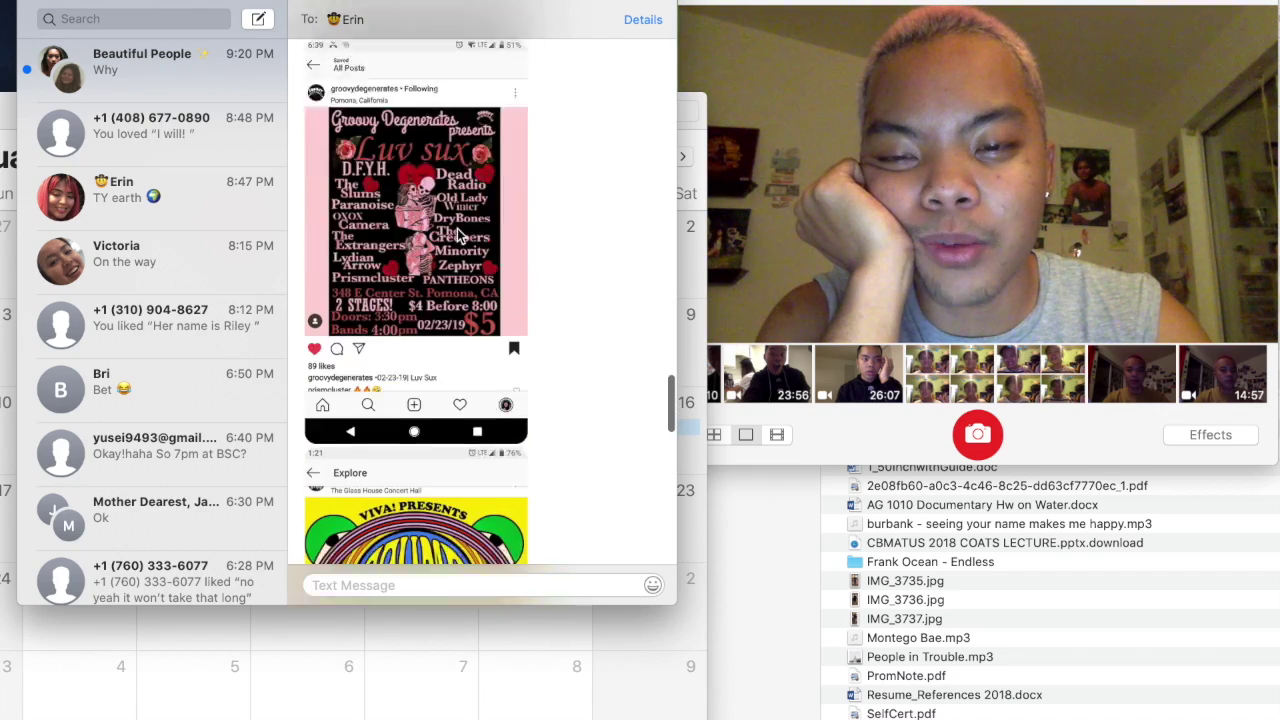
pyautogui.scroll(-4, 457, 228)
pyautogui.scroll(-2, 457, 228)
pyautogui.scroll(5, 457, 228)
pyautogui.scroll(4, 457, 228)
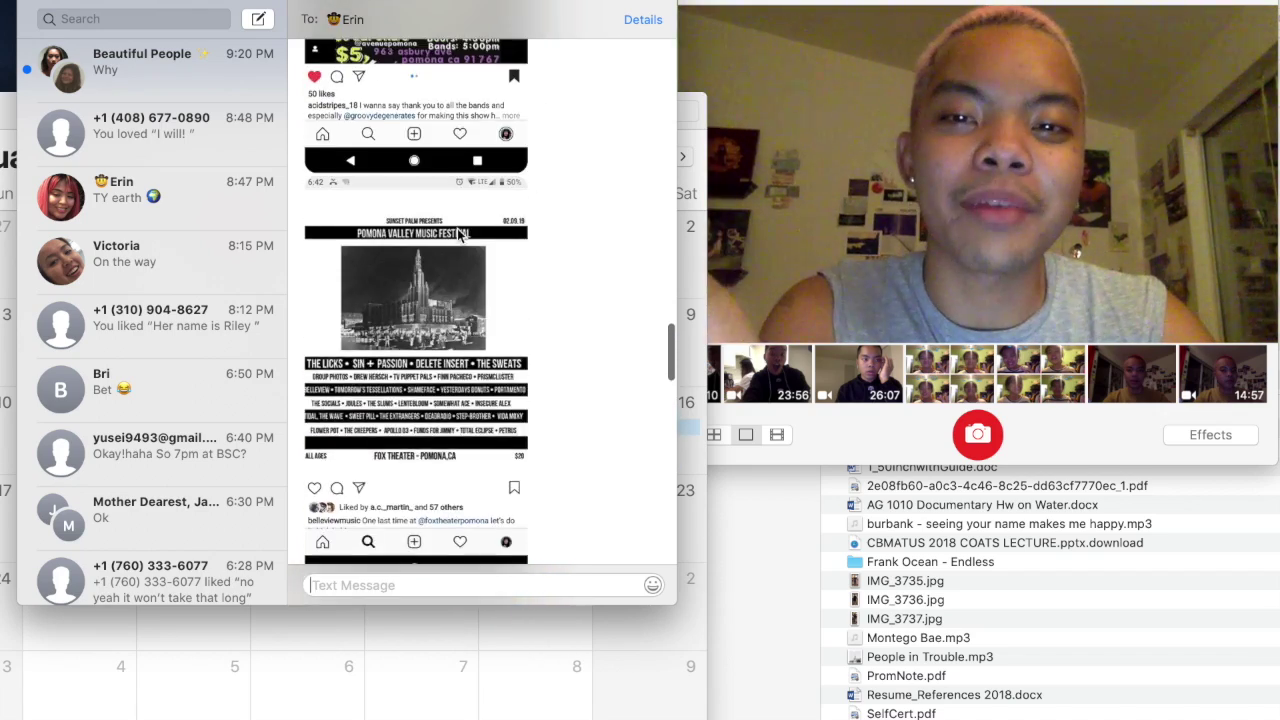
pyautogui.scroll(4, 457, 228)
pyautogui.scroll(-2, 457, 228)
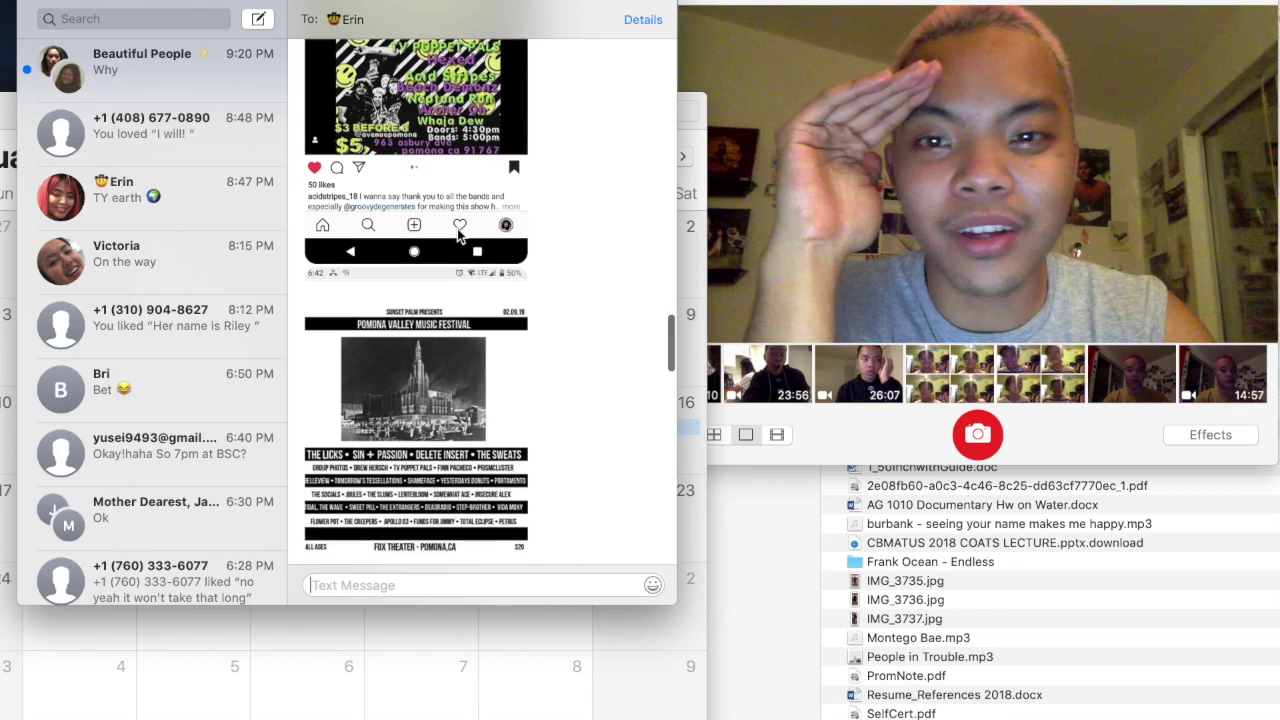
pyautogui.scroll(-3, 457, 228)
pyautogui.scroll(-3, 457, 228)
pyautogui.scroll(-3, 457, 228)
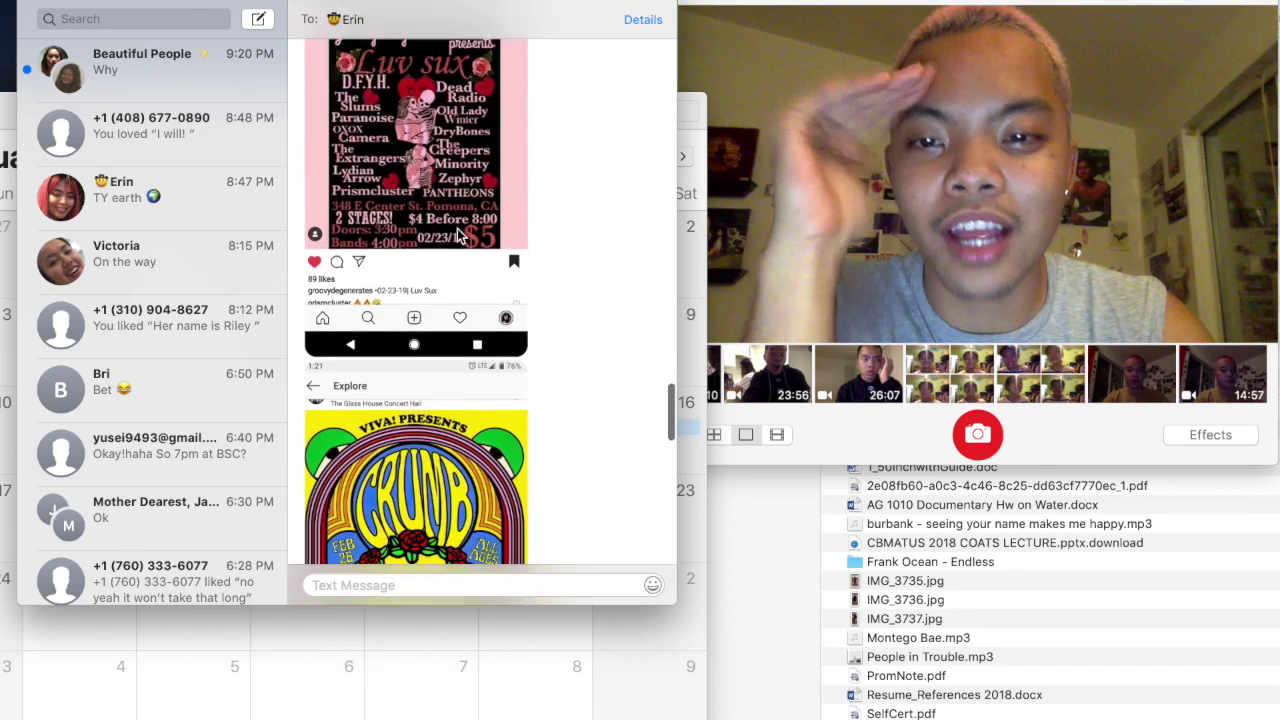
pyautogui.scroll(-5, 457, 228)
pyautogui.scroll(1, 400, 200)
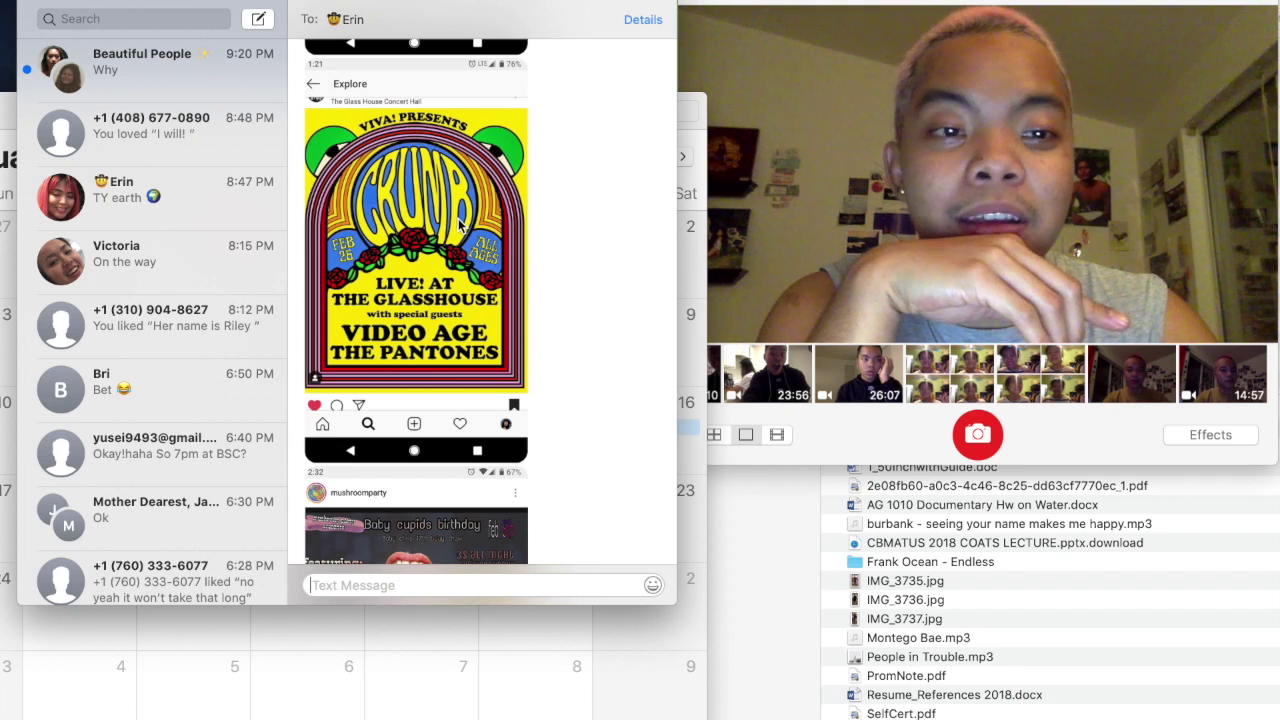
pyautogui.scroll(-5, 460, 228)
pyautogui.scroll(-3, 460, 228)
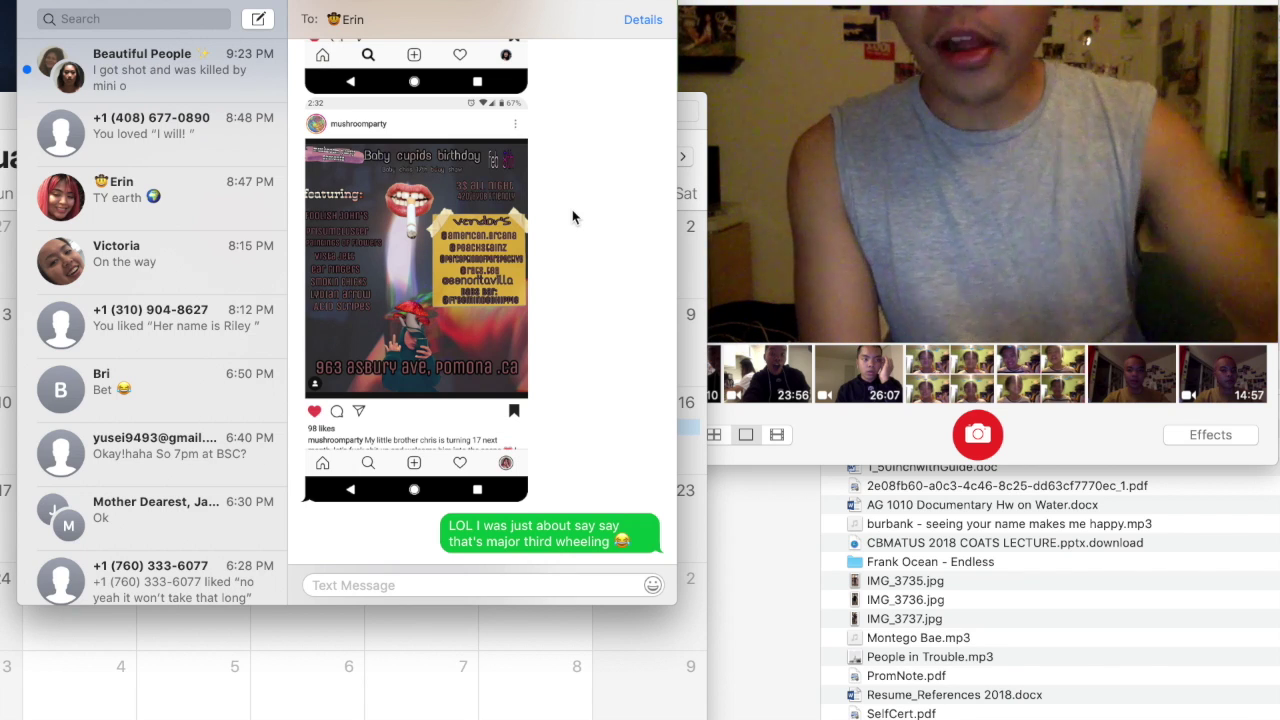
# Step: Open the Beautiful People group chat showing Dez's dream story and Monico's latest message
pyautogui.click(174, 69)
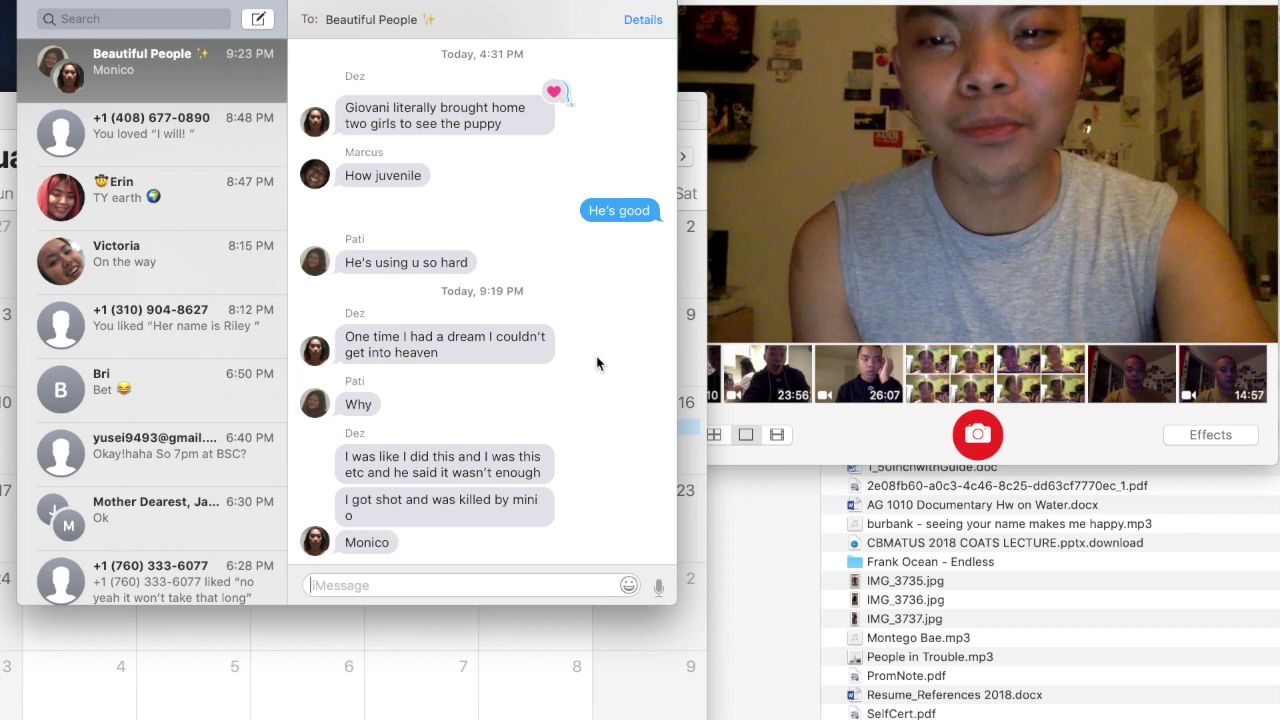
pyautogui.write('this')
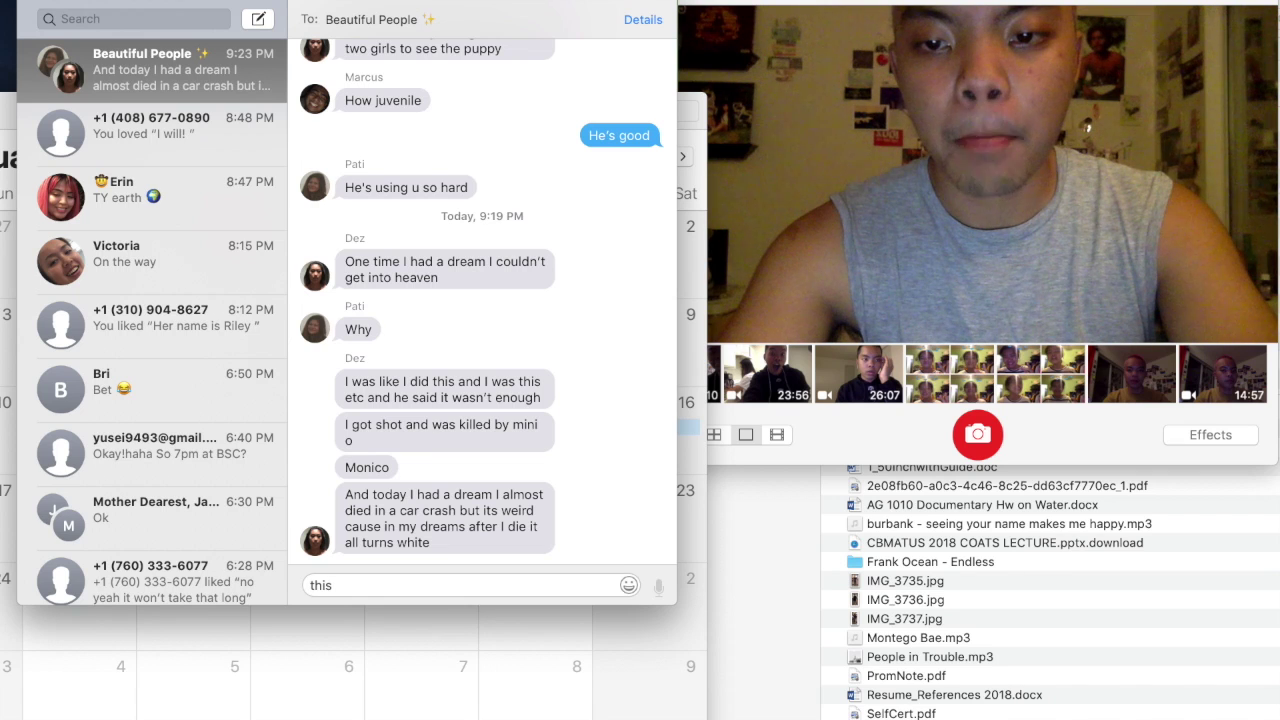
pyautogui.press('BackSpace')
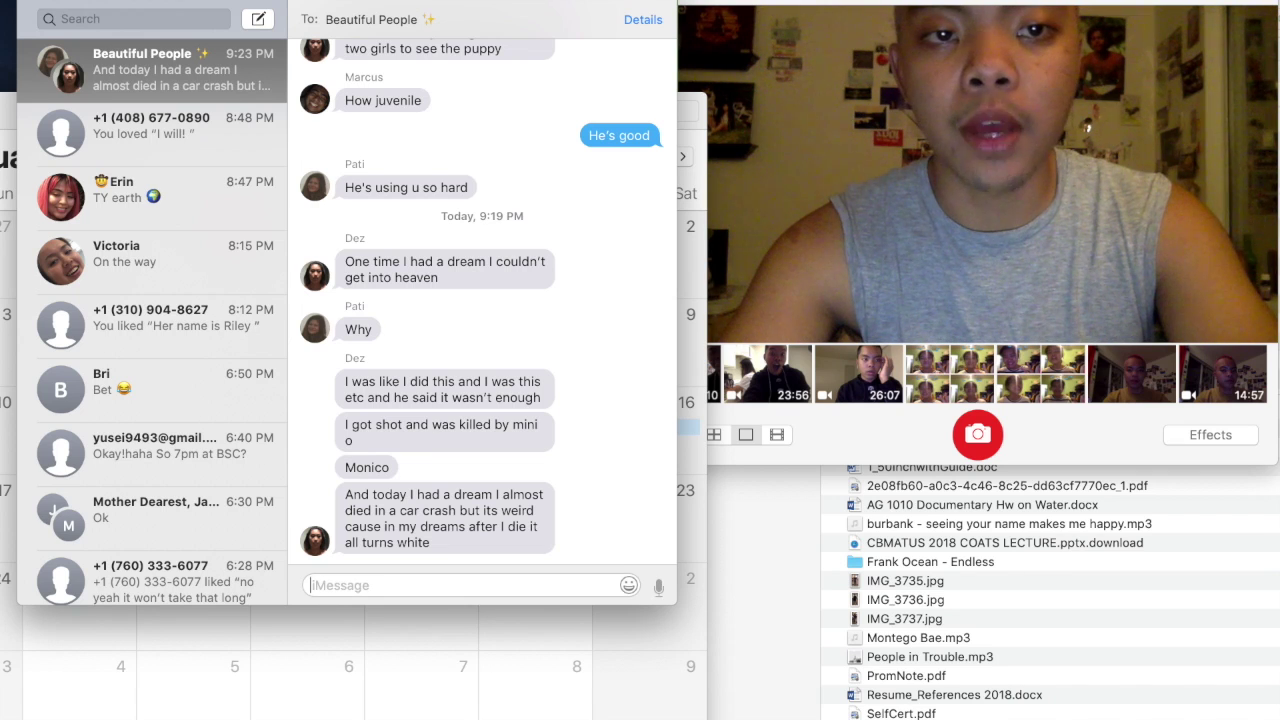